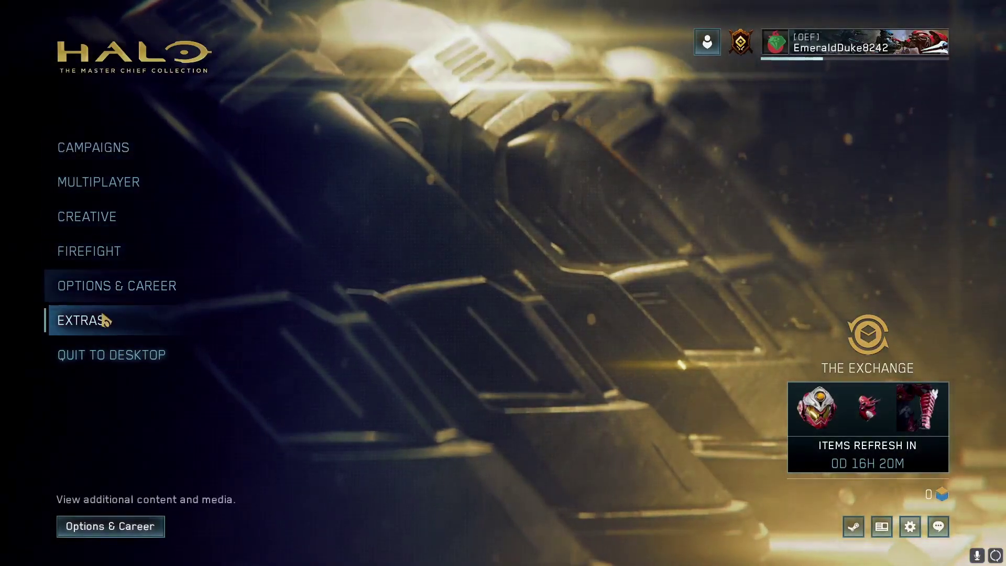
Toggle the Halo CE Campaign component under Change Installed Games and accept the selection.
click(117, 285)
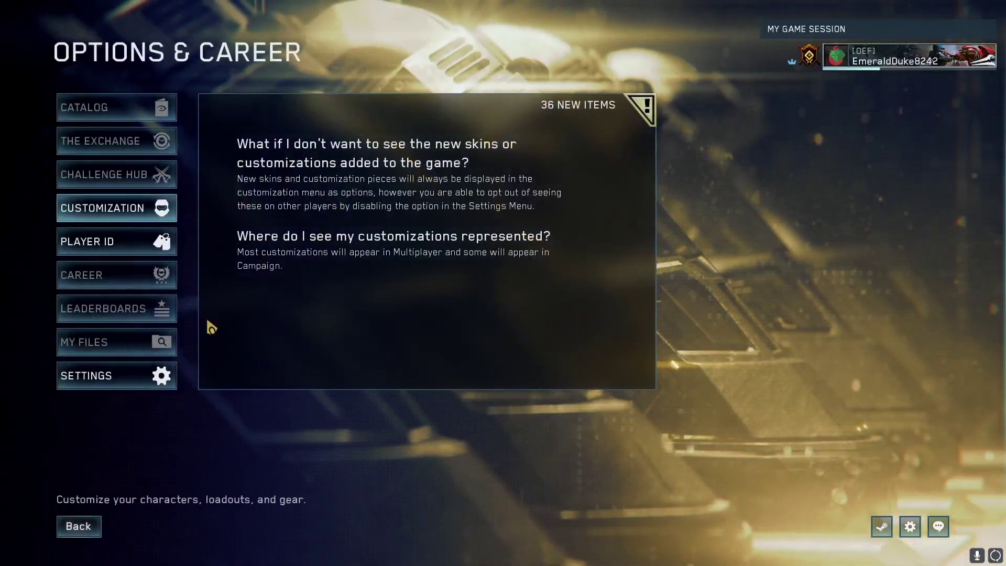
click(116, 376)
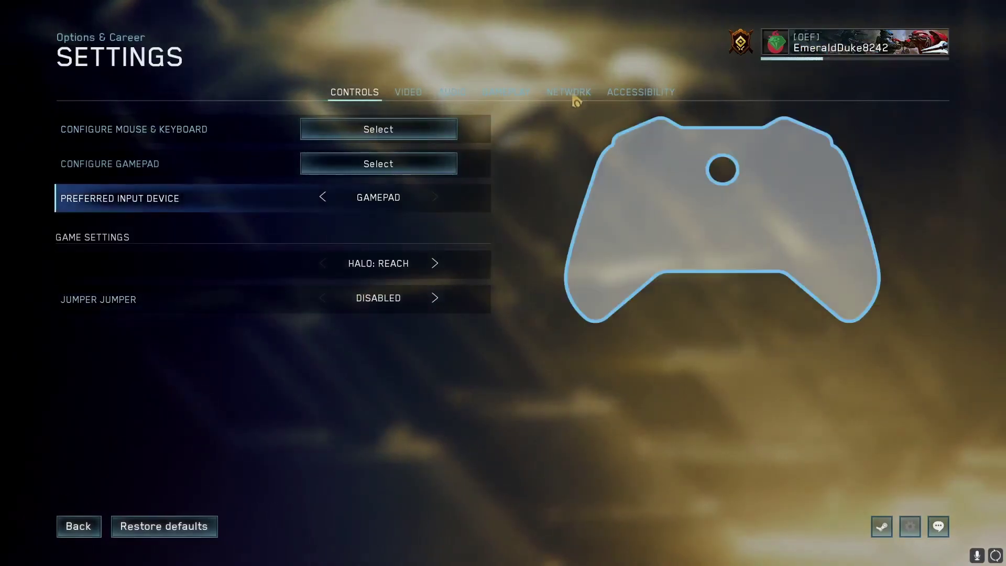
click(506, 92)
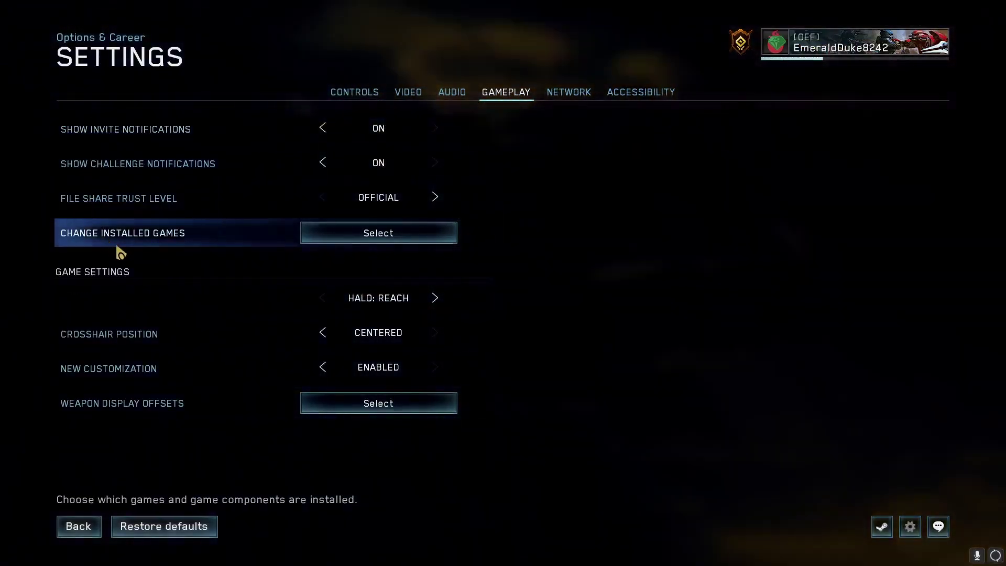
click(342, 236)
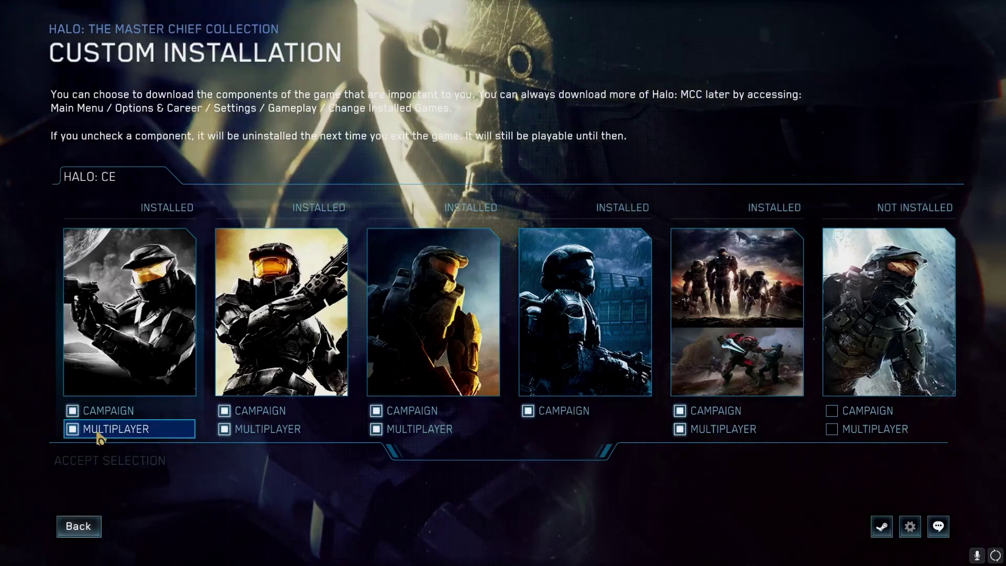
click(72, 410)
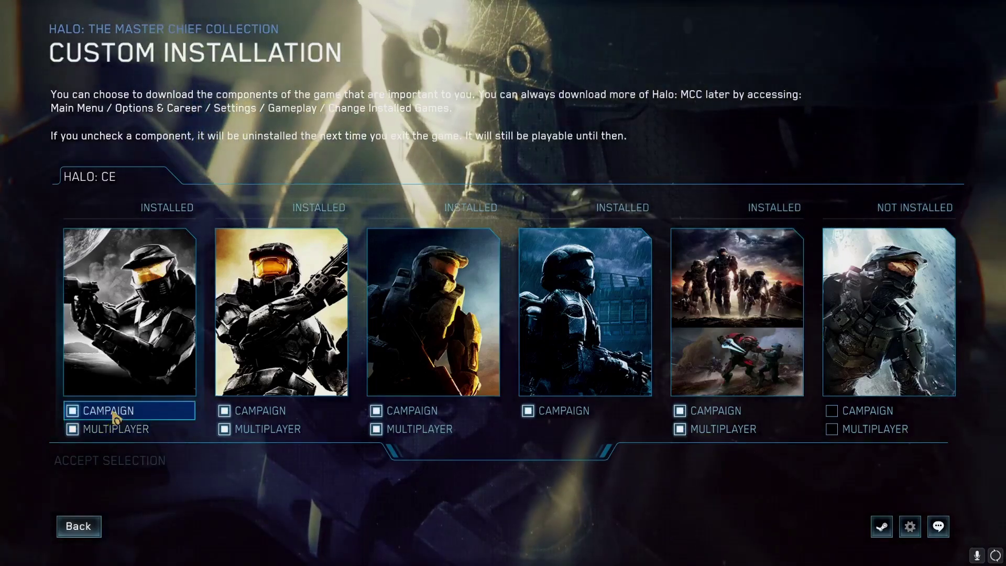
click(103, 460)
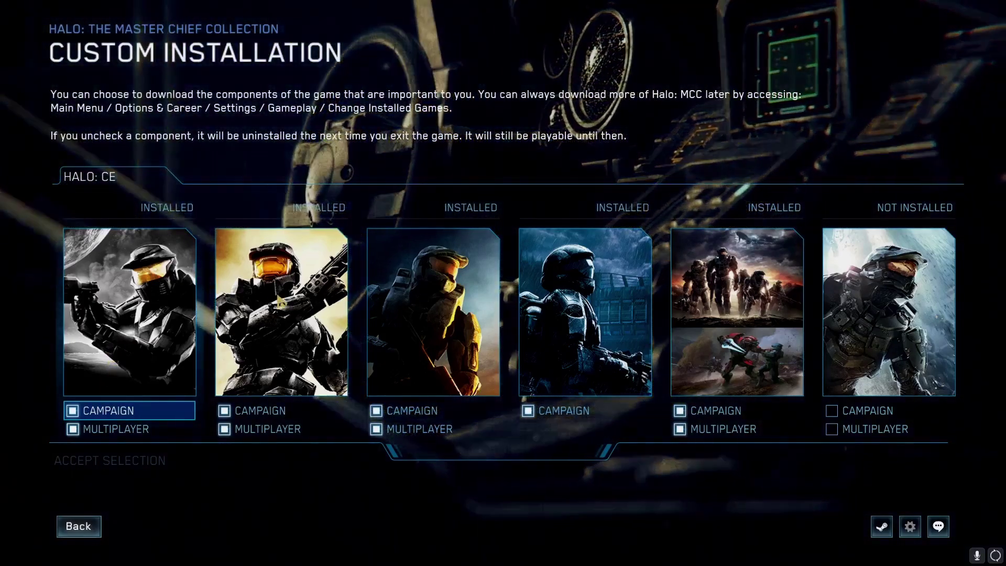
Back out twice to the main menu and confirm Quit to Desktop.
click(79, 526)
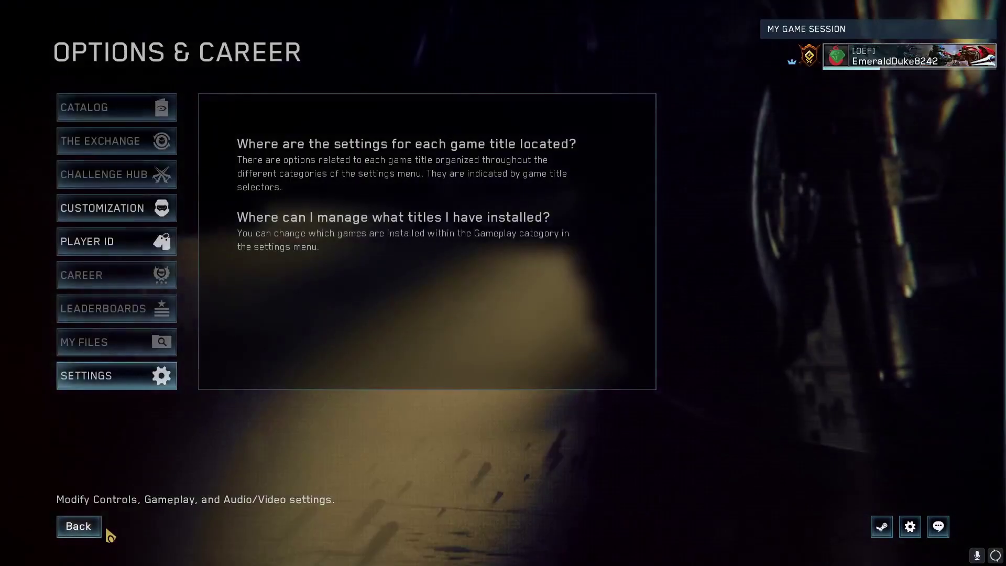
click(81, 528)
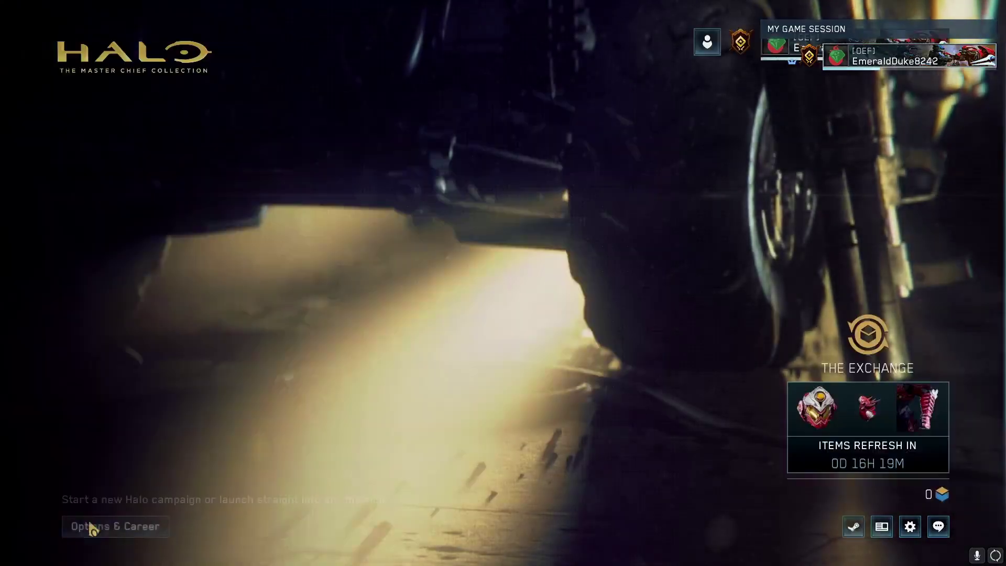
click(111, 354)
click(475, 316)
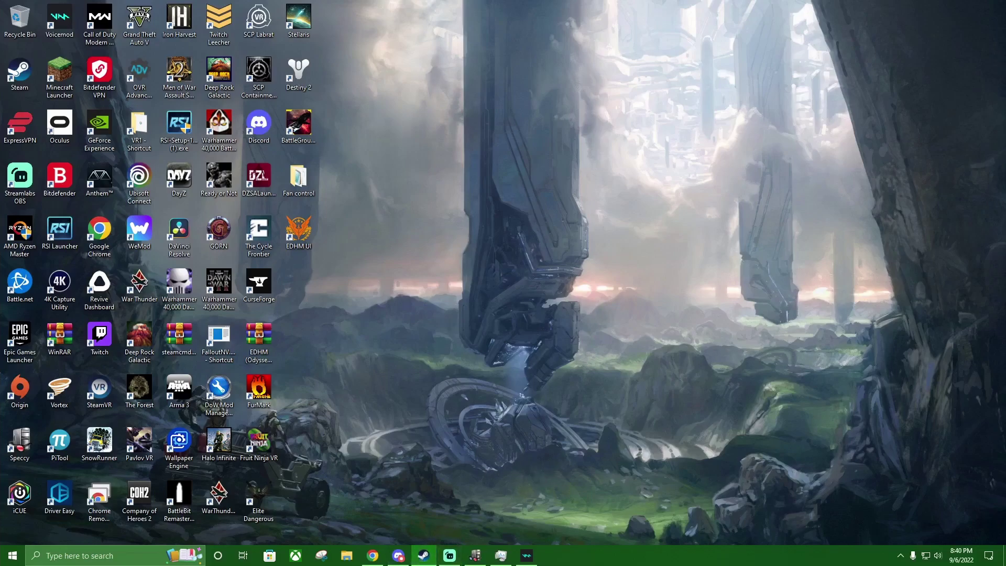
Browse the local files of Halo: The Master Chief Collection from the Steam library.
click(423, 556)
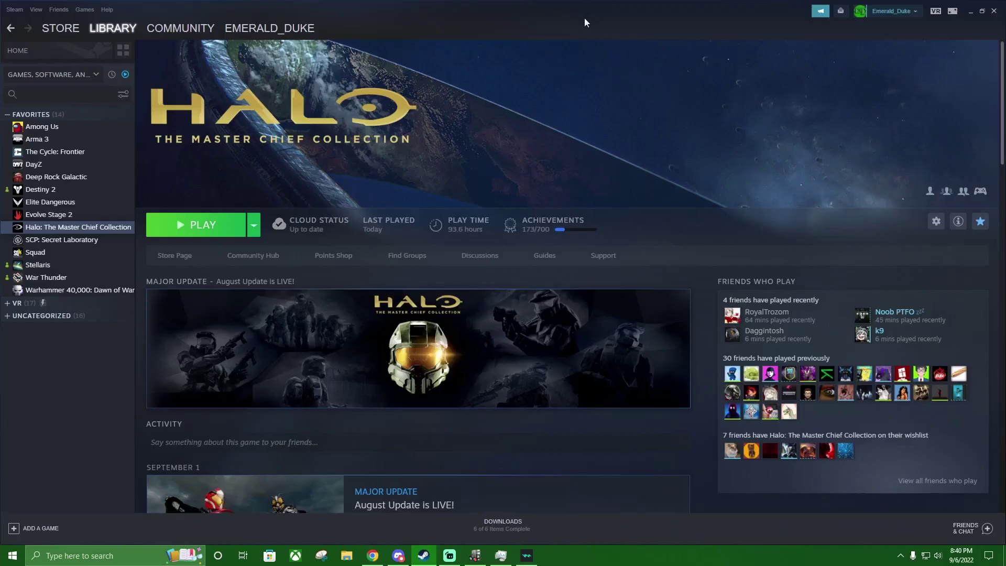
right_click(65, 228)
mouse_move(84, 280)
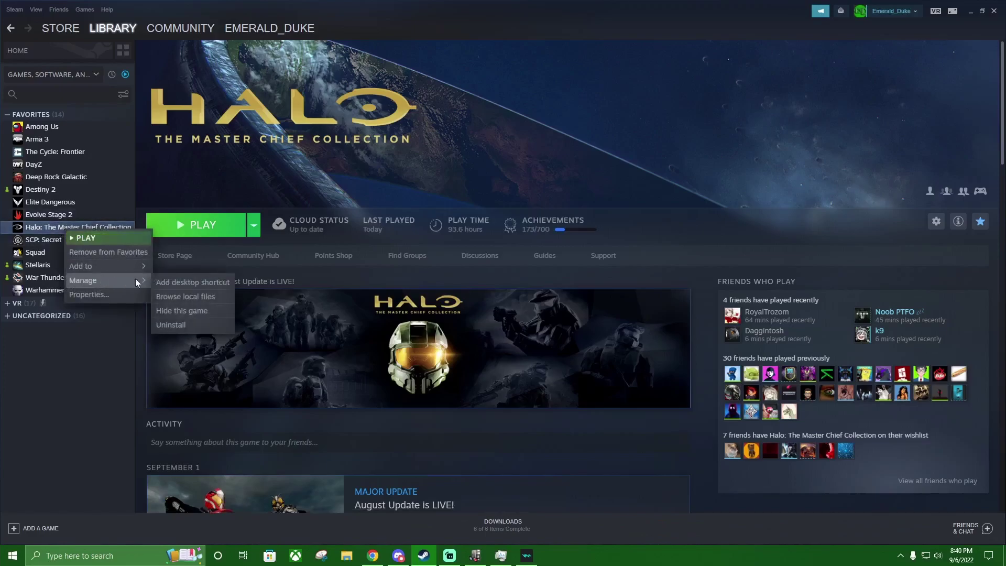
click(192, 293)
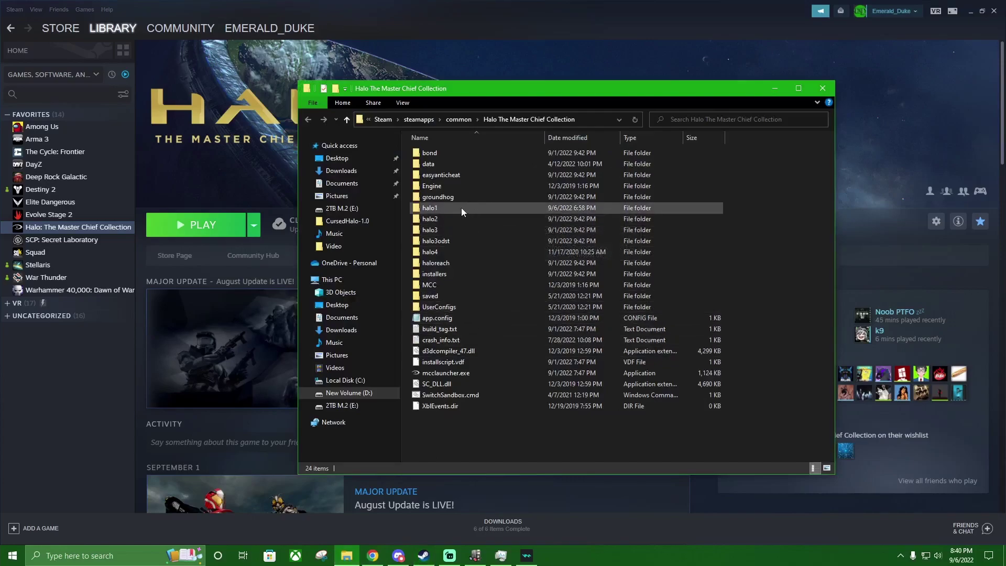
Select and right-click the halo1 folder, then close the install folder window.
click(441, 207)
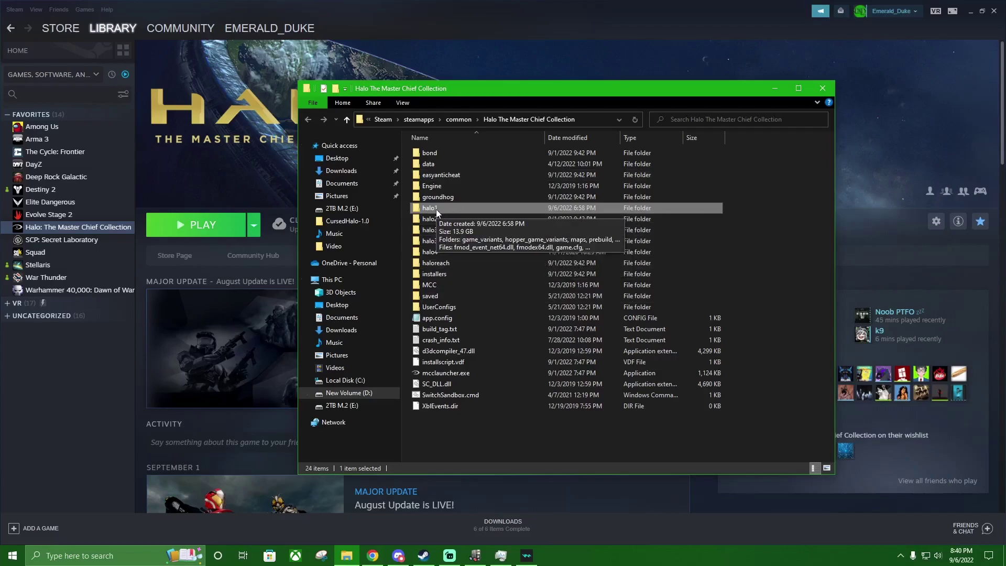
right_click(489, 210)
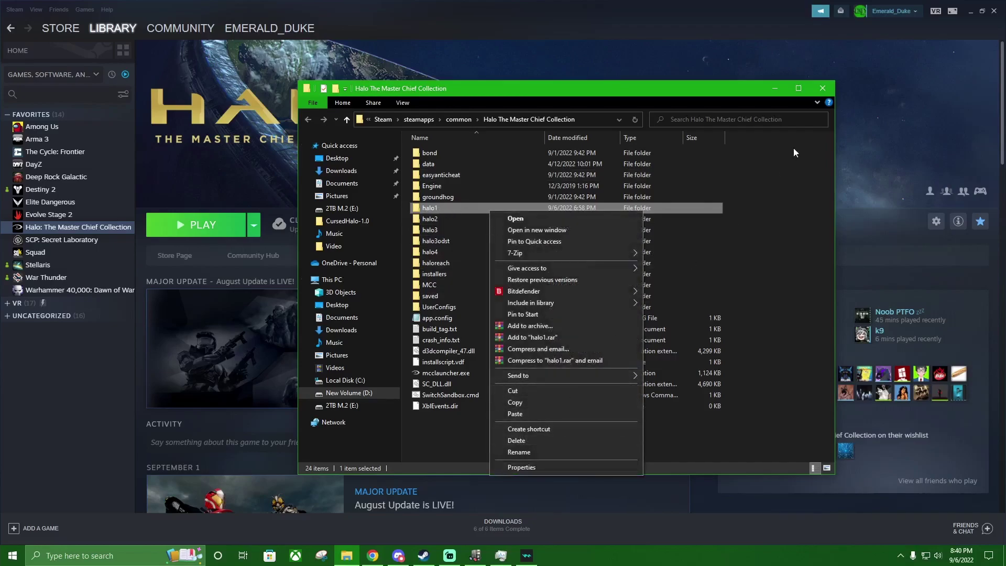
click(823, 88)
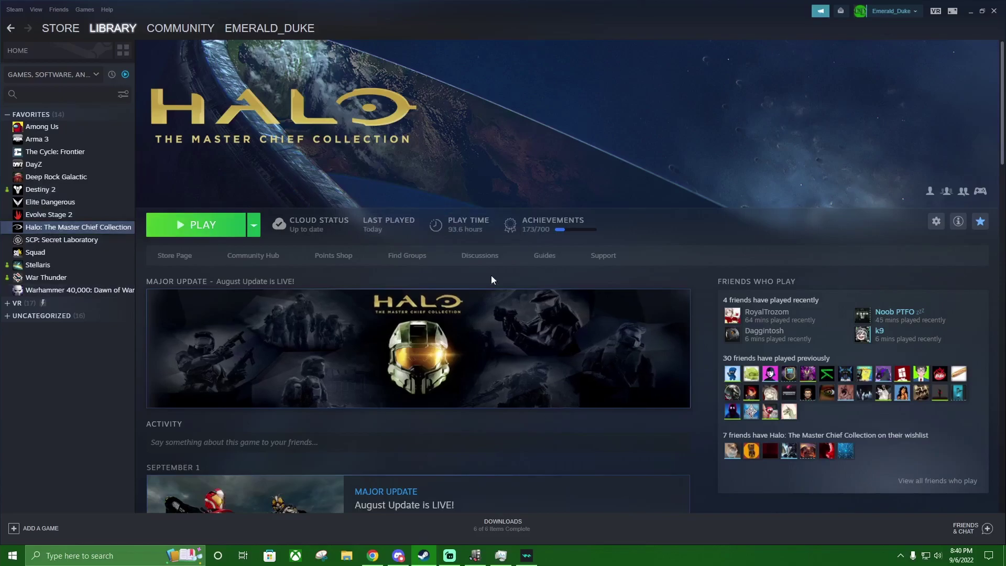
Hide Steam, review the Nexus Mods Cursed Halo results in Chrome, then minimize Chrome.
click(969, 15)
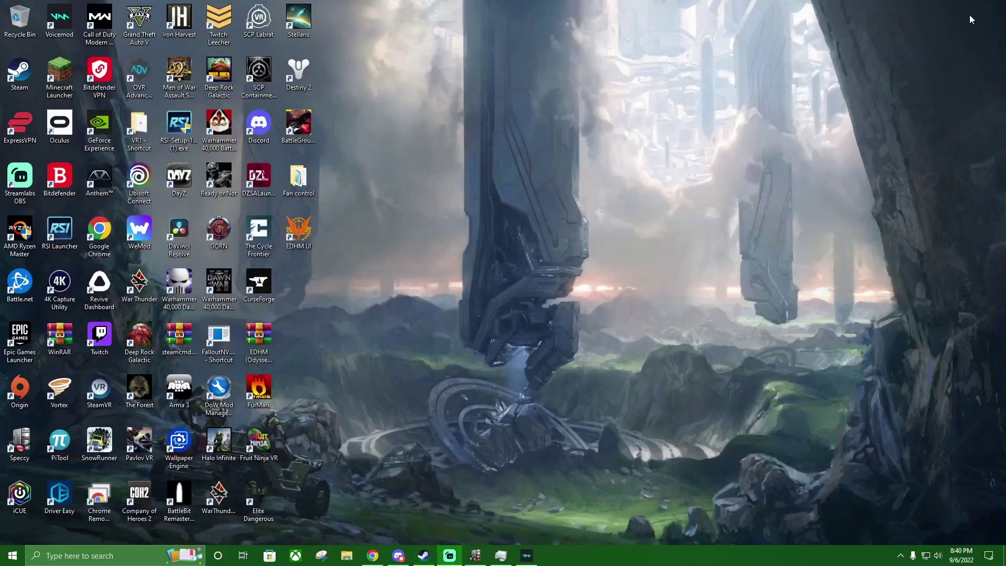
click(372, 555)
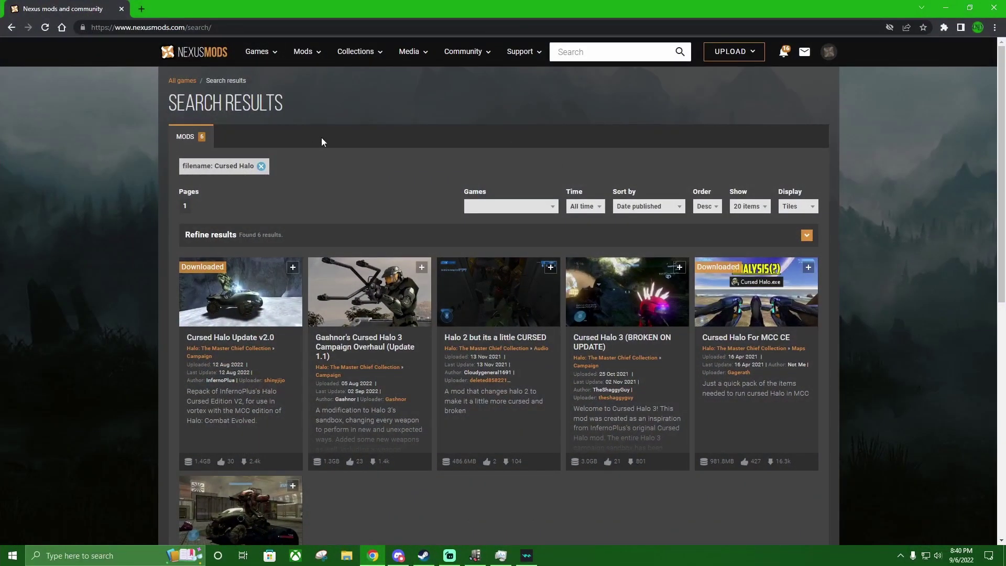
scroll(321, 142, down, 1)
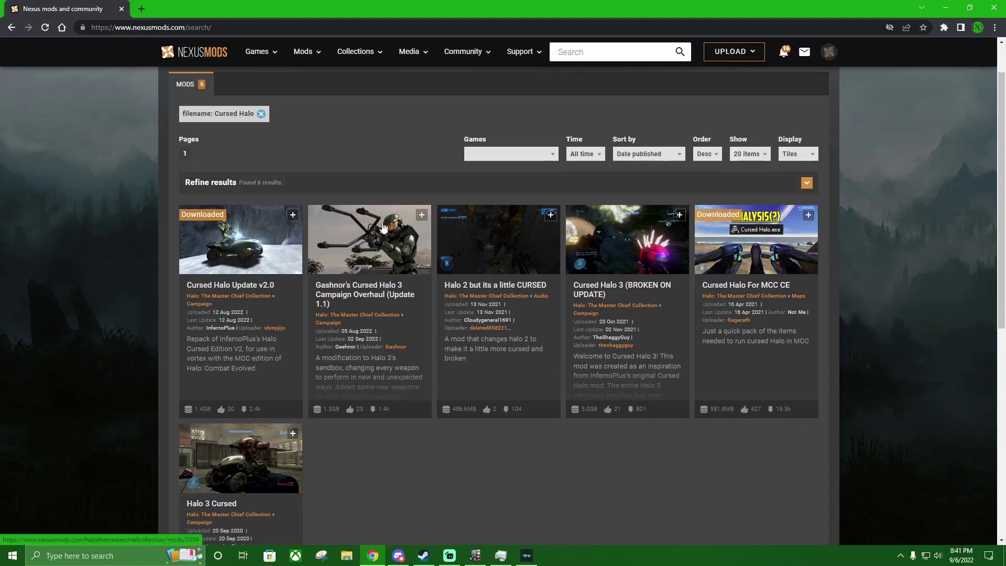
click(947, 8)
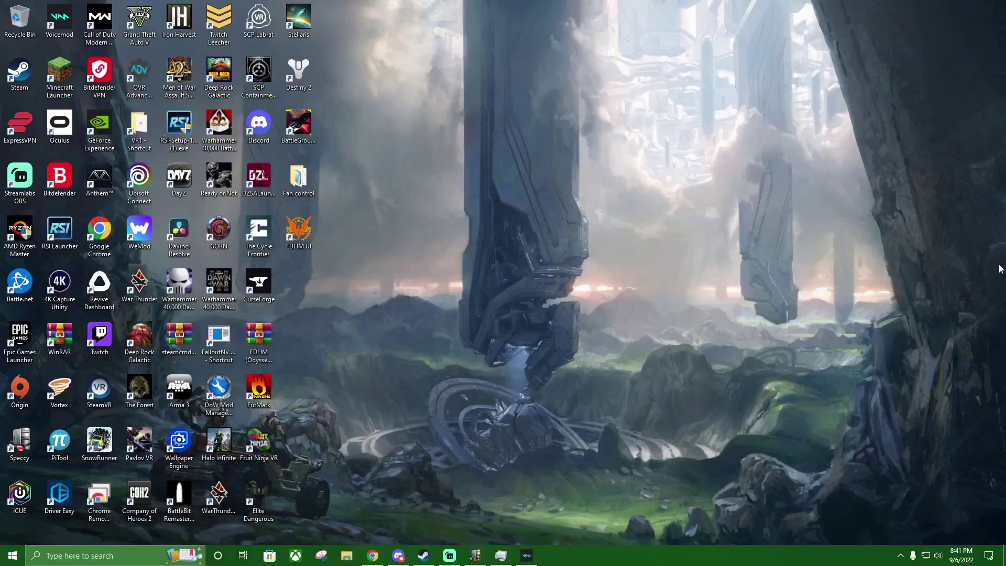
Place the CursedHalo-1.0 and cursed Halo 2.0 downloads on the desktop and select them.
drag(746, 260, 739, 283)
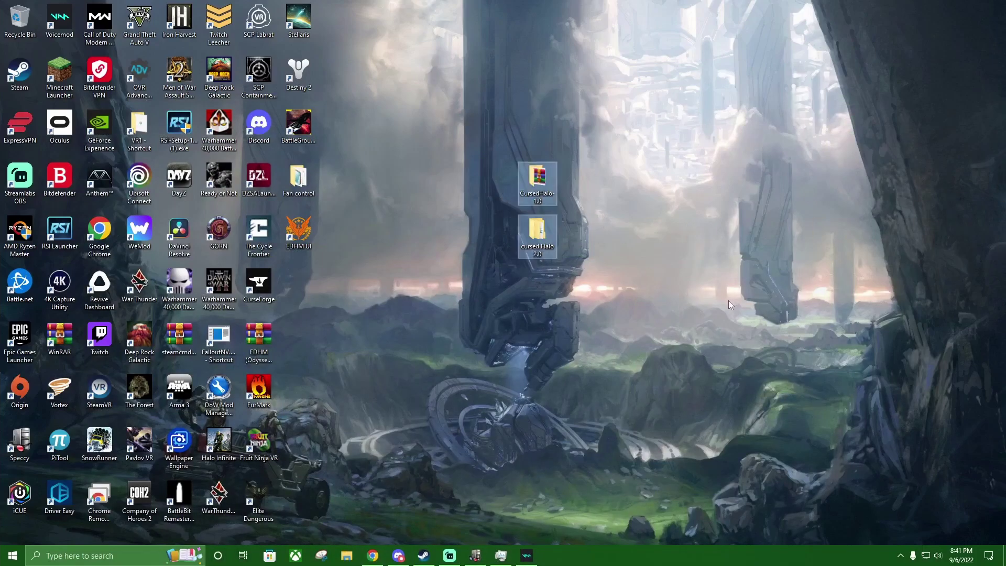
click(835, 413)
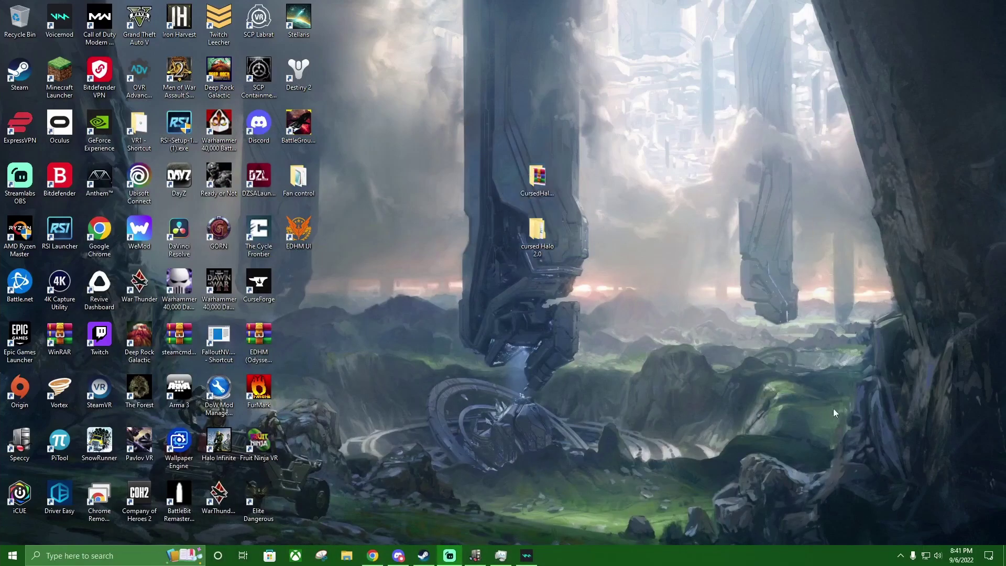
click(531, 183)
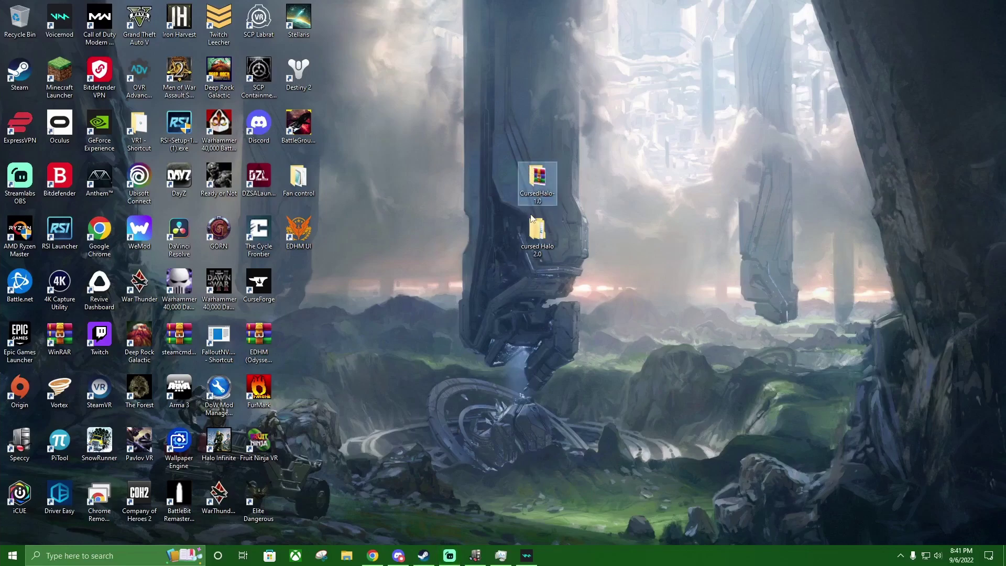
click(537, 236)
View the contents of both Cursed Halo folders, then bring up Steam's Halo library.
double_click(537, 187)
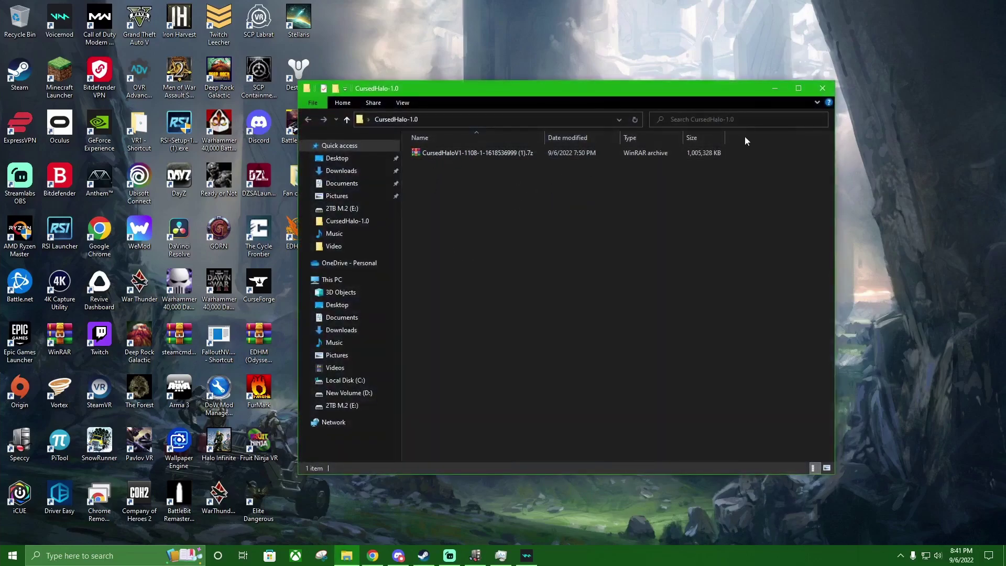
click(823, 87)
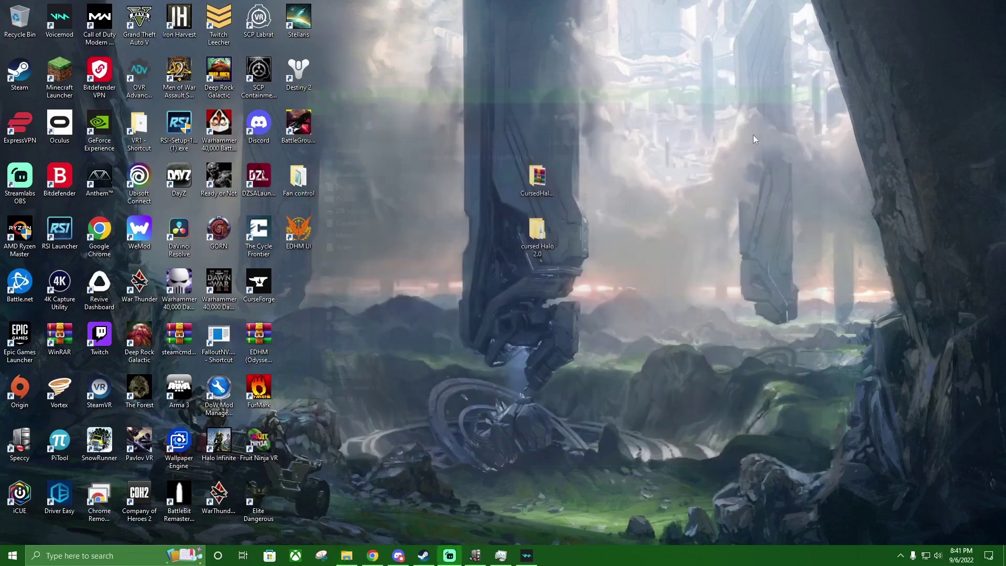
double_click(548, 234)
click(823, 87)
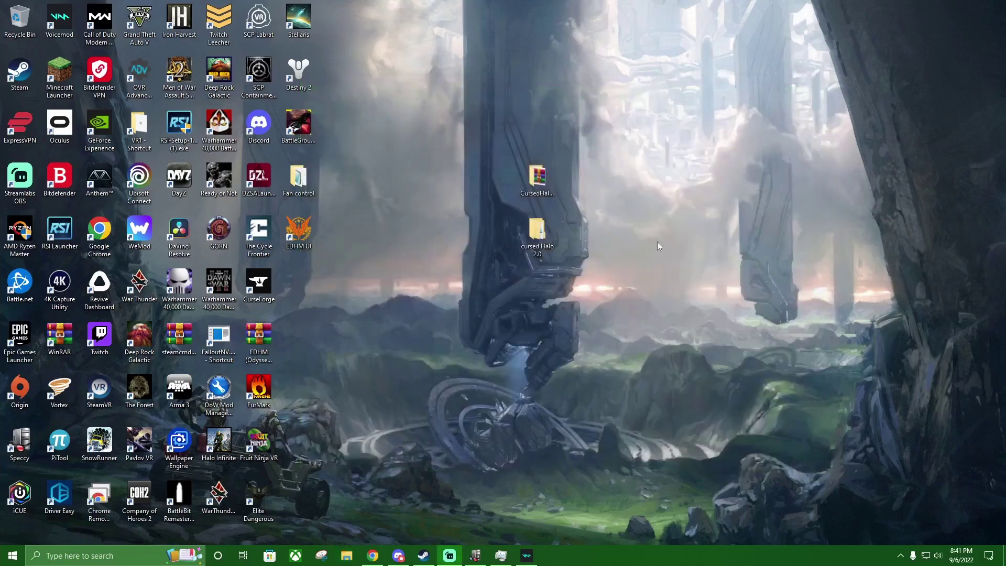
mouse_move(503, 275)
mouse_down()
mouse_move(581, 191)
mouse_move(326, 285)
mouse_up()
click(514, 410)
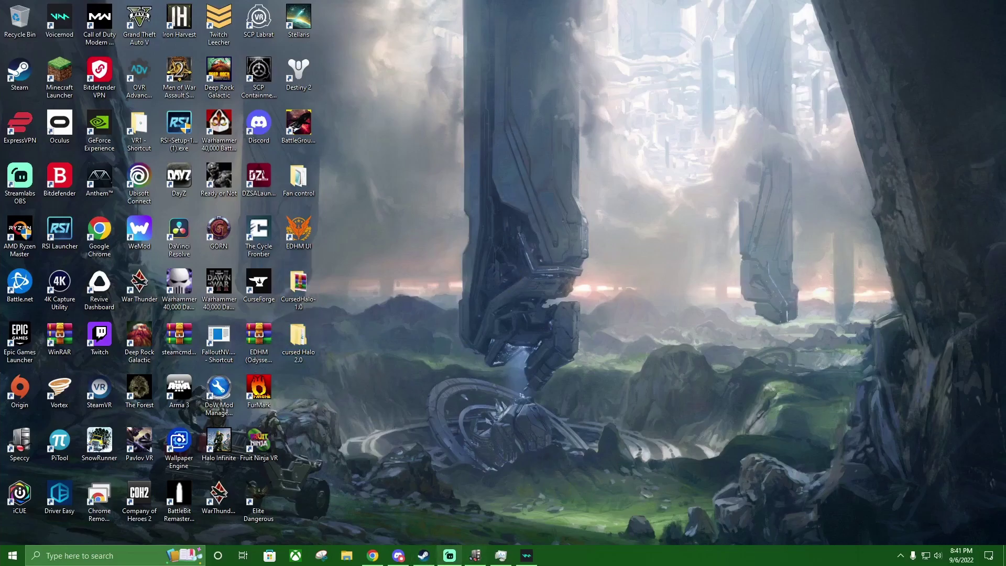
click(423, 555)
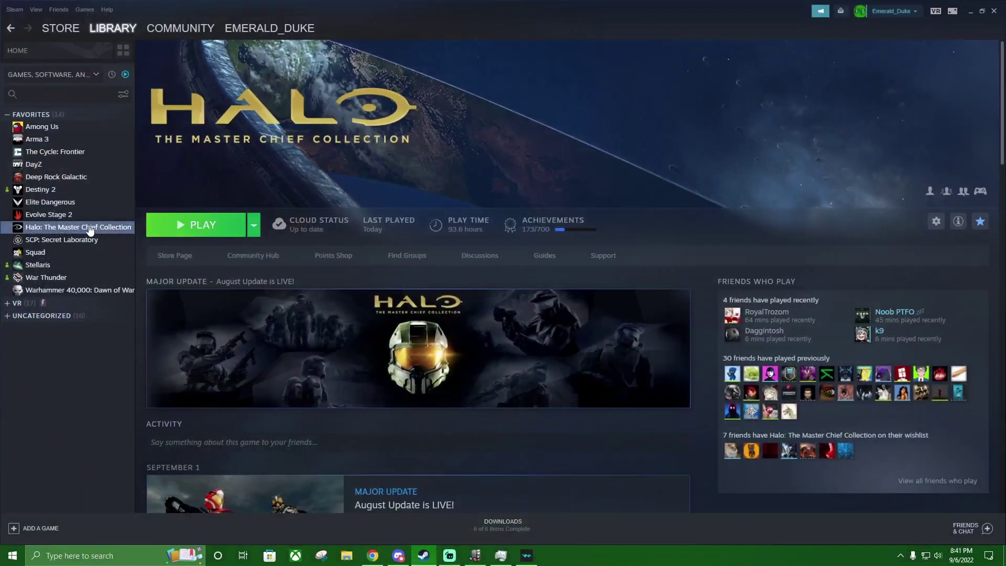
Browse Halo MCC's local files to halo1 > maps, then hide Steam and bring up the CursedHalo-1.0 window.
right_click(60, 227)
mouse_move(79, 277)
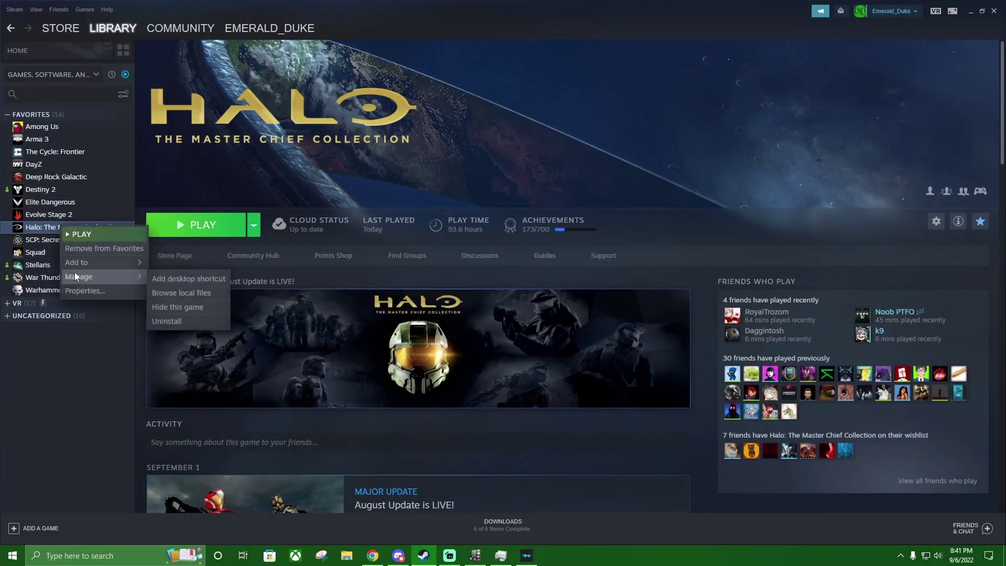
click(184, 295)
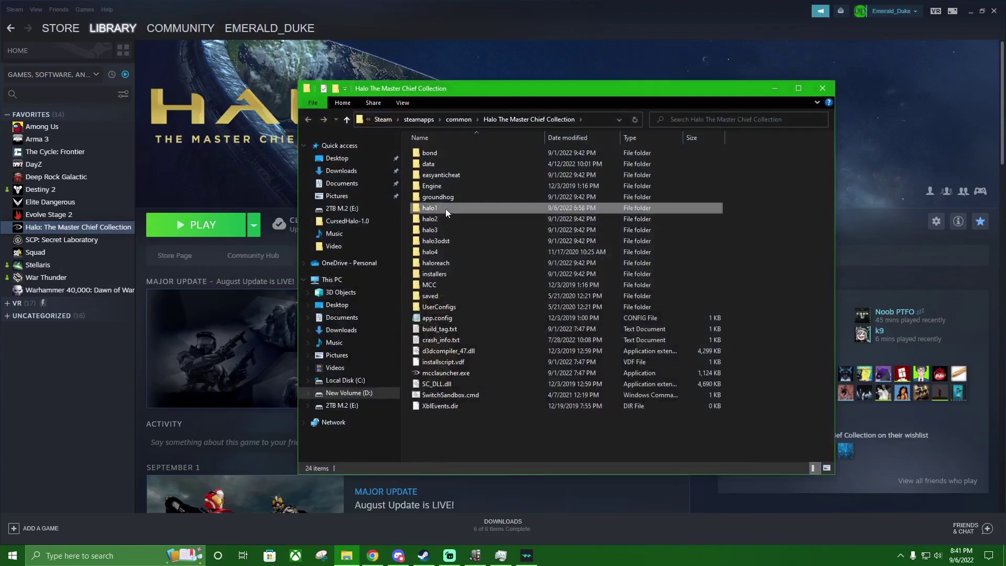
double_click(446, 208)
double_click(451, 177)
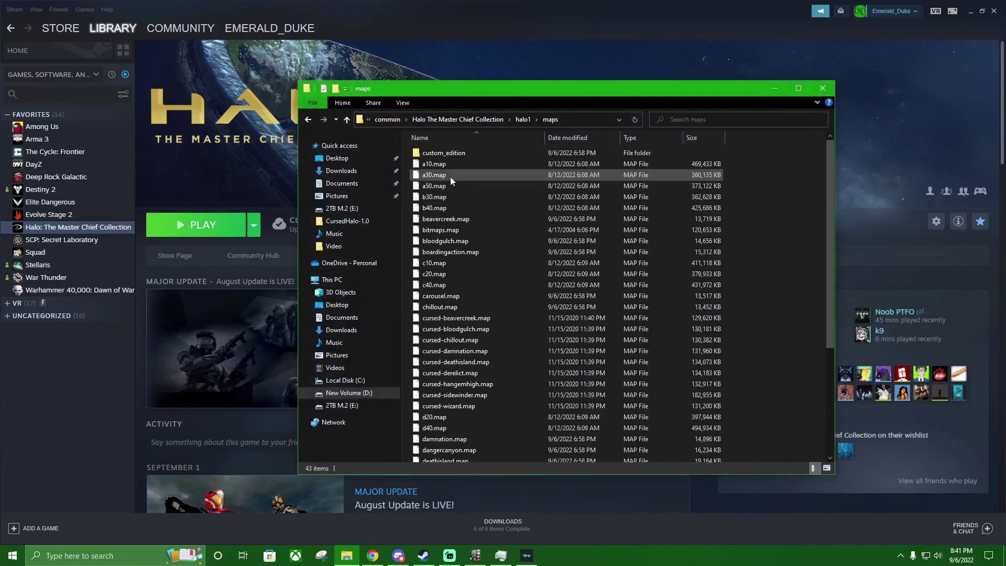
click(972, 10)
click(346, 555)
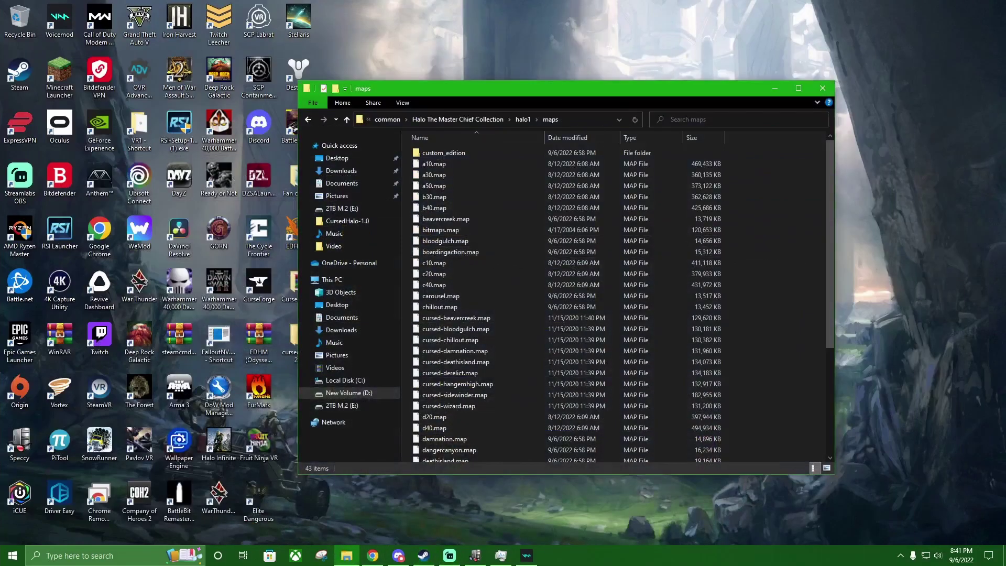
click(346, 555)
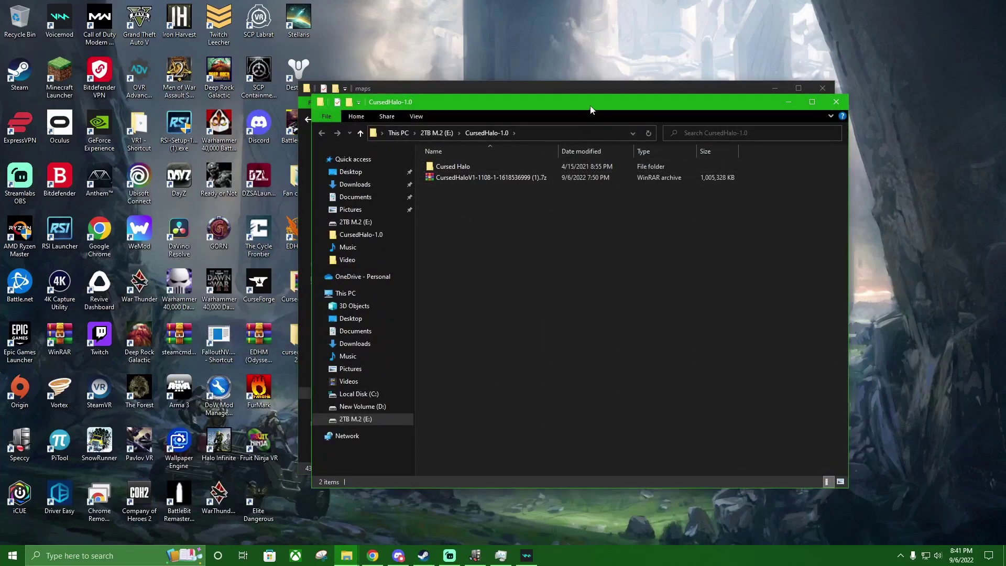
drag(591, 108, 666, 121)
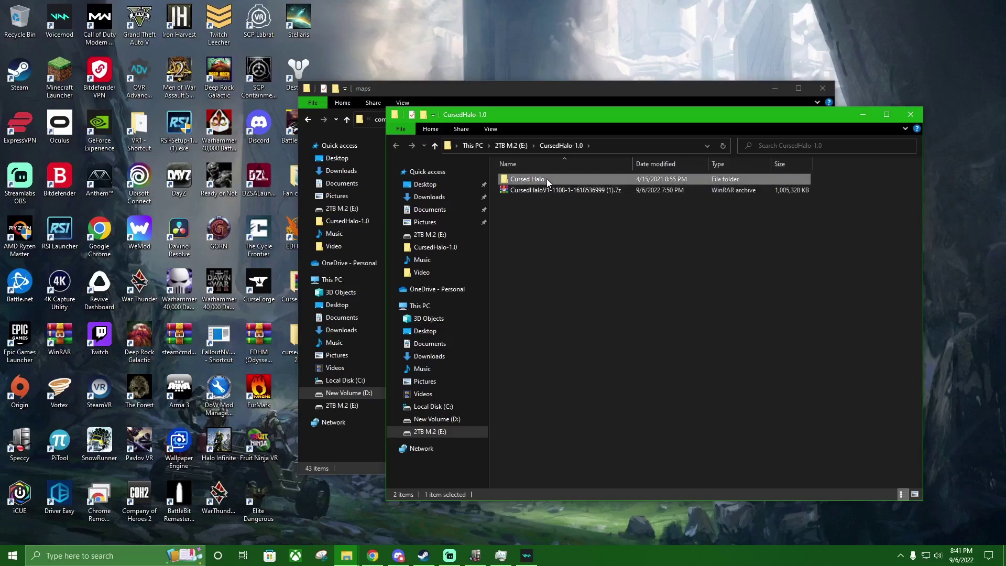
double_click(546, 179)
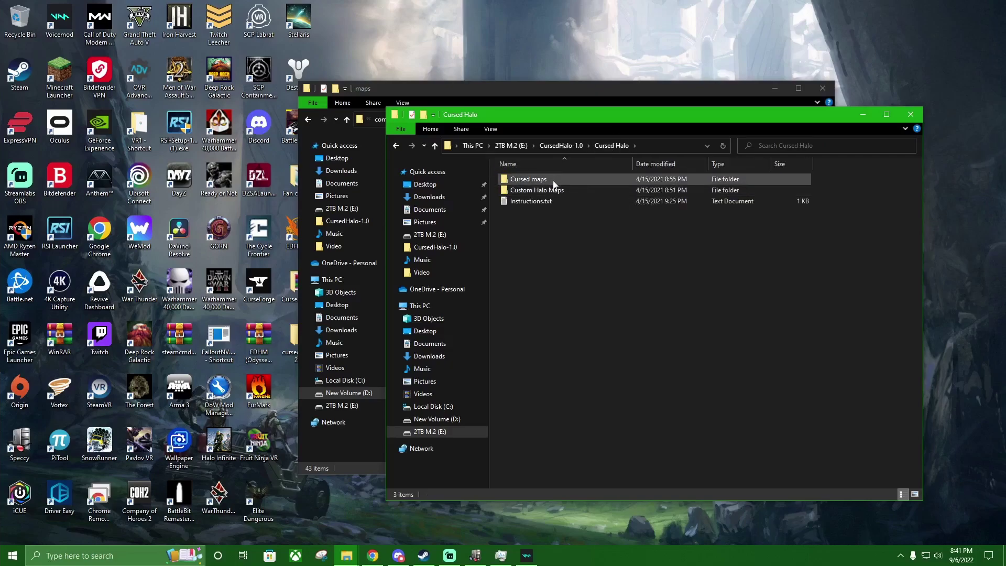
double_click(553, 184)
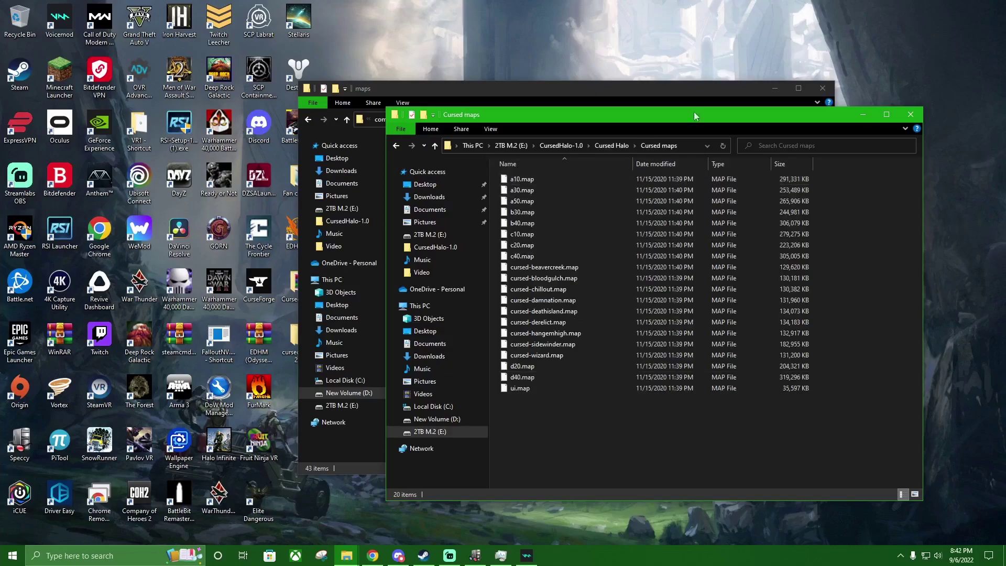
click(909, 114)
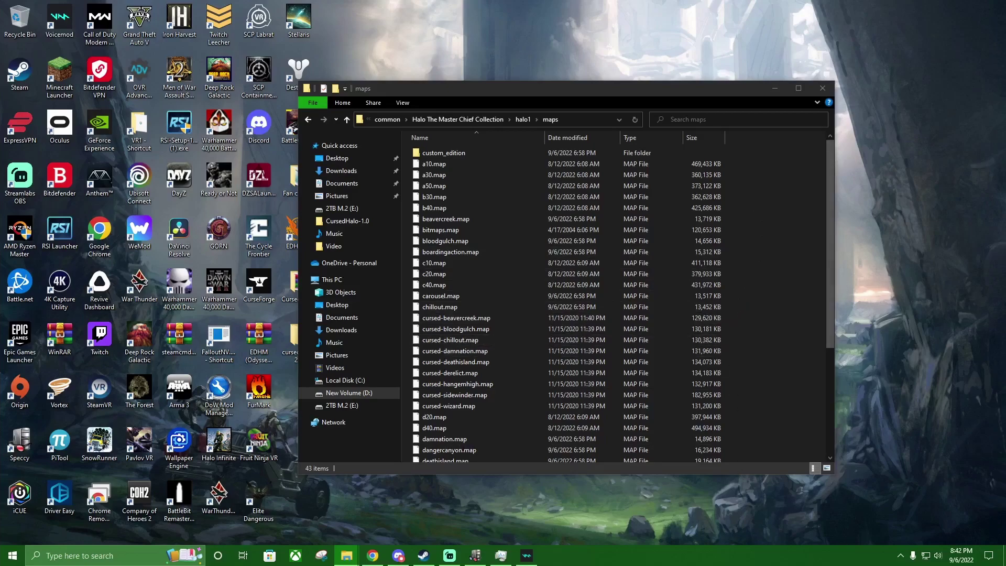
key(alt+Tab)
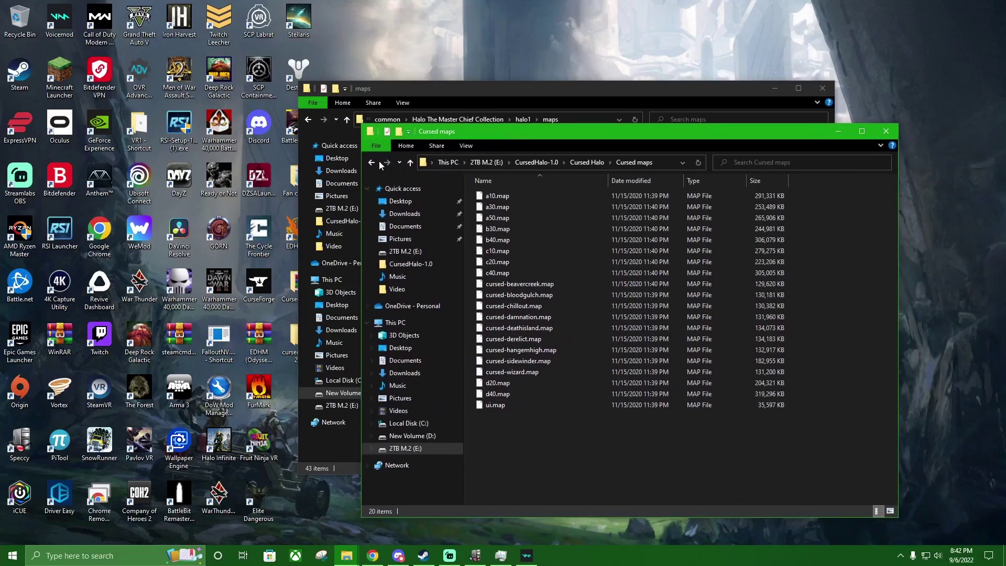
click(372, 162)
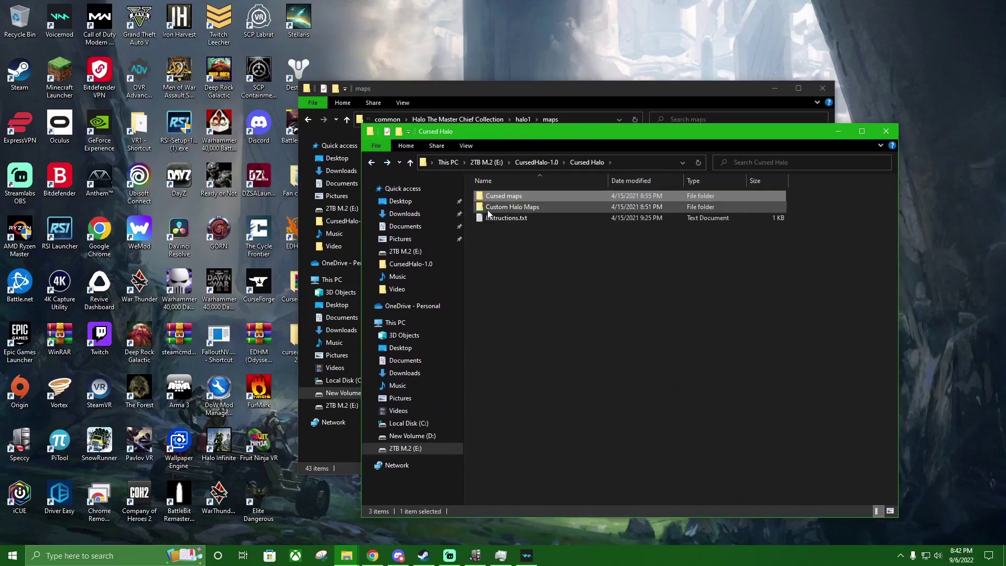
double_click(507, 207)
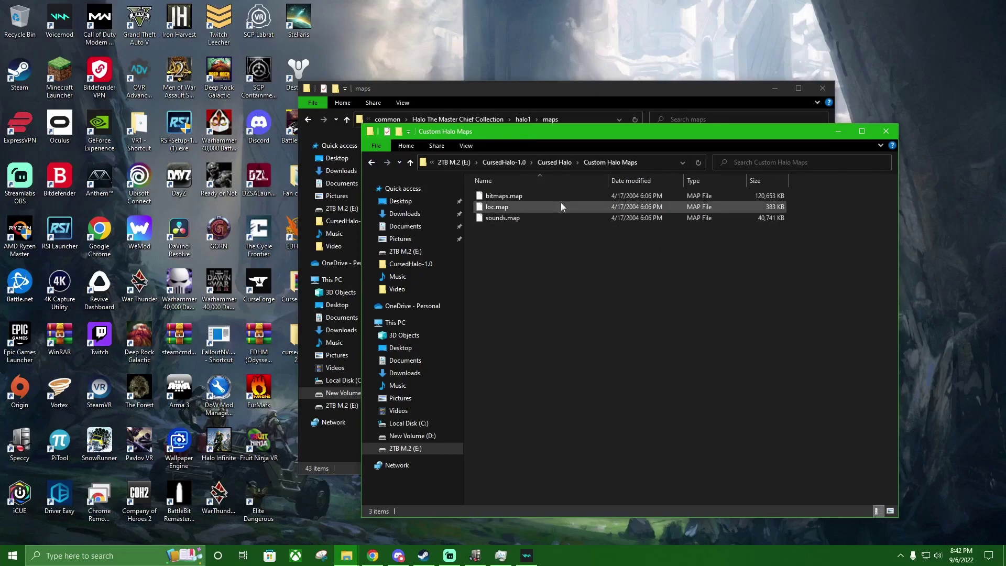
click(886, 130)
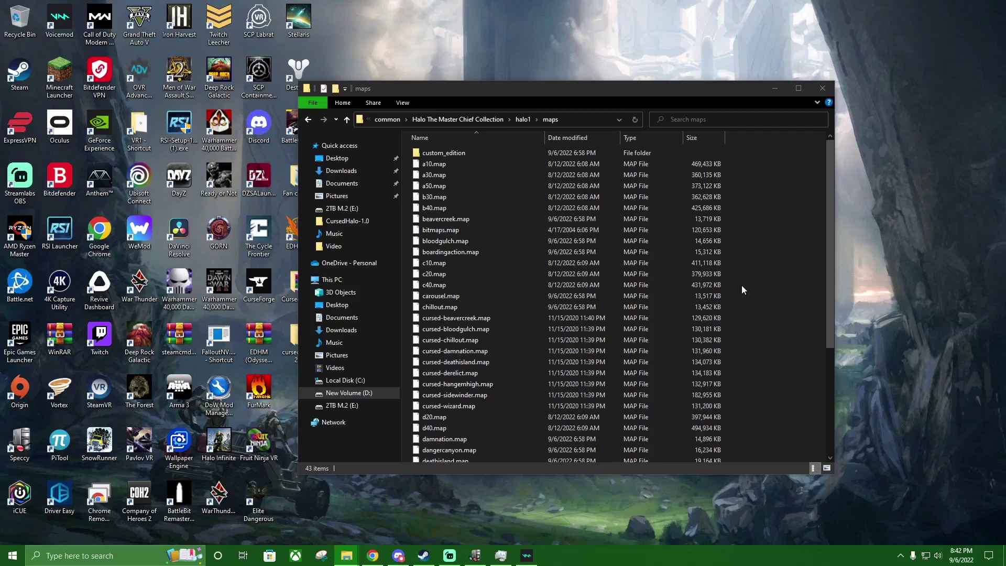
Open cursed Halo 2.0's halo1 > maps folder to compare with MCC's maps, then close it.
click(570, 88)
key(alt+Tab)
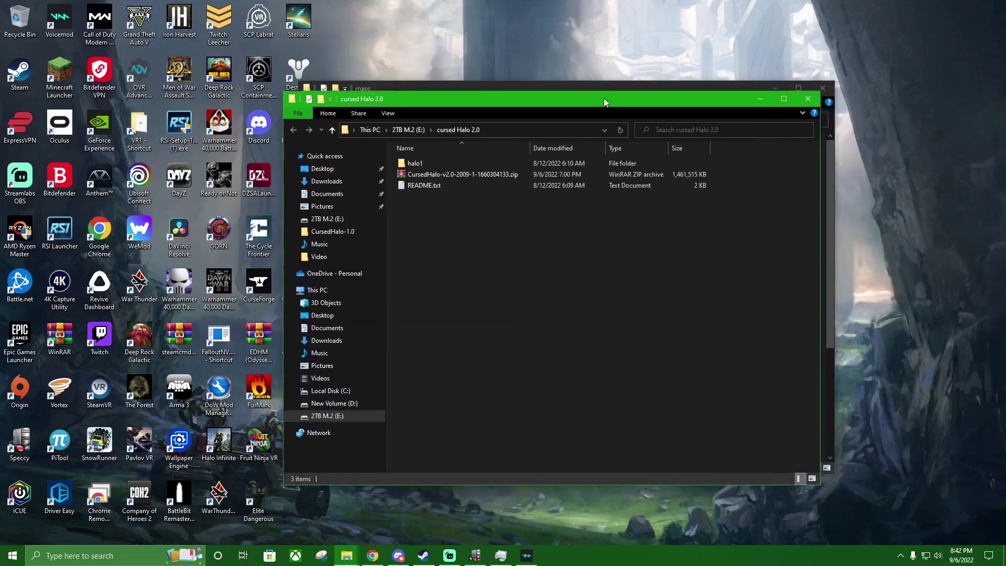
double_click(442, 164)
double_click(439, 166)
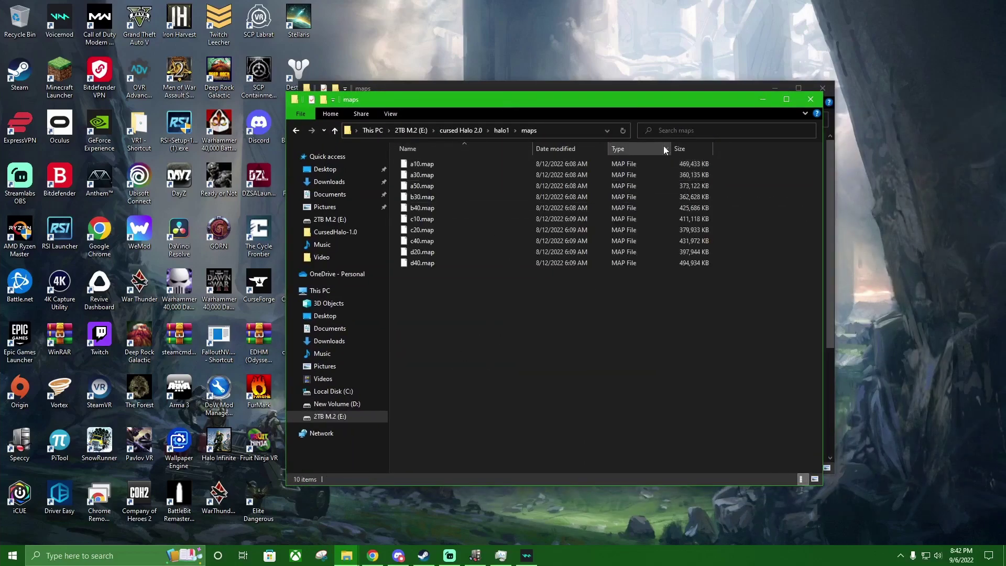
key(alt+Tab)
key(alt+Tab)
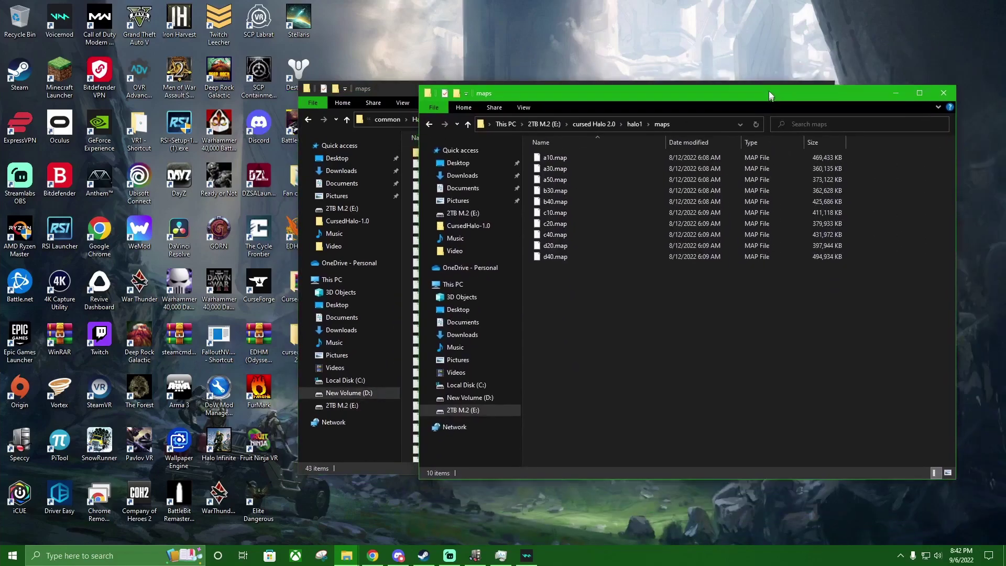
drag(628, 89, 629, 61)
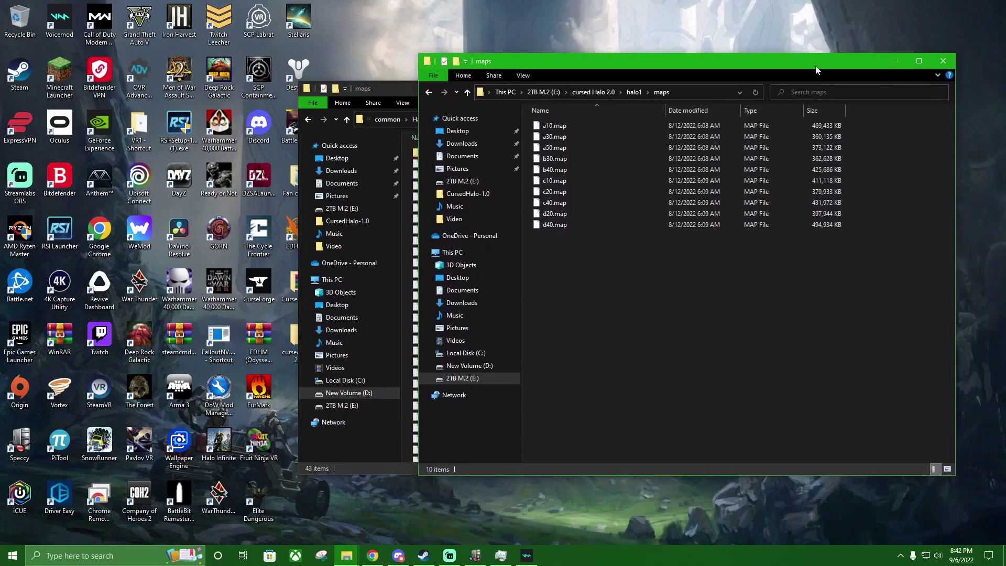
click(896, 61)
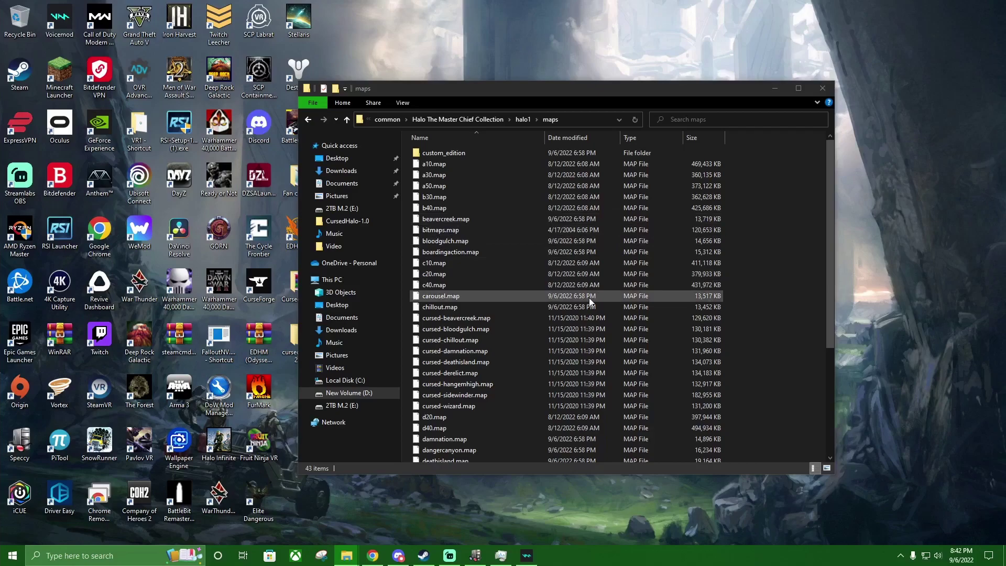
Close the MCC maps window and launch Halo MCC from Steam with MCC Anti-Cheat Disabled.
click(825, 88)
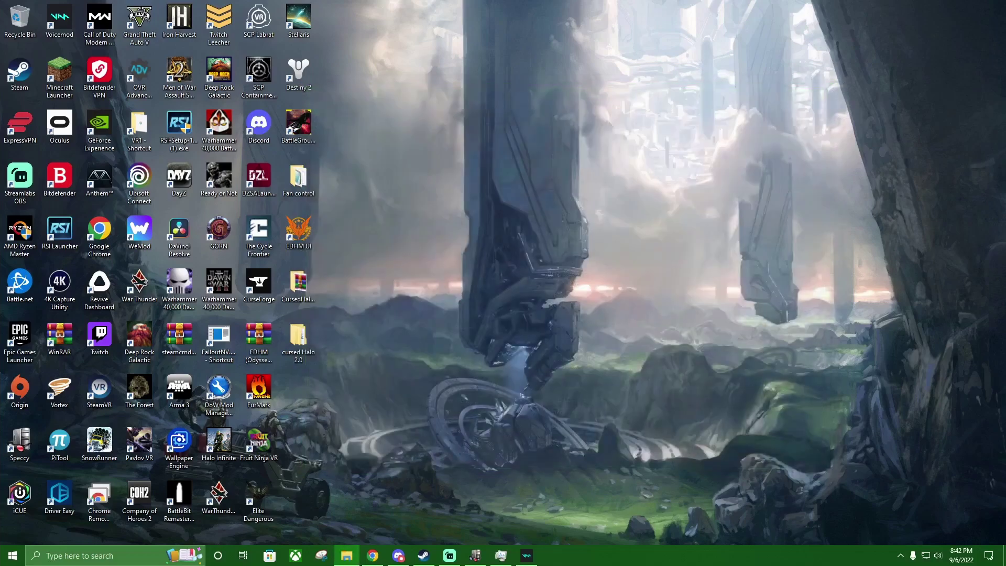
click(422, 555)
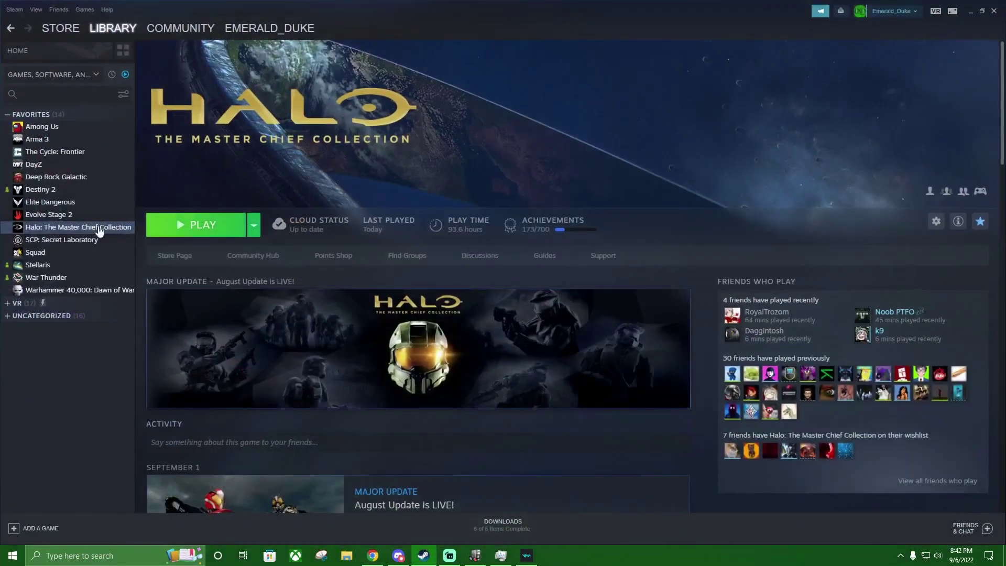
click(178, 226)
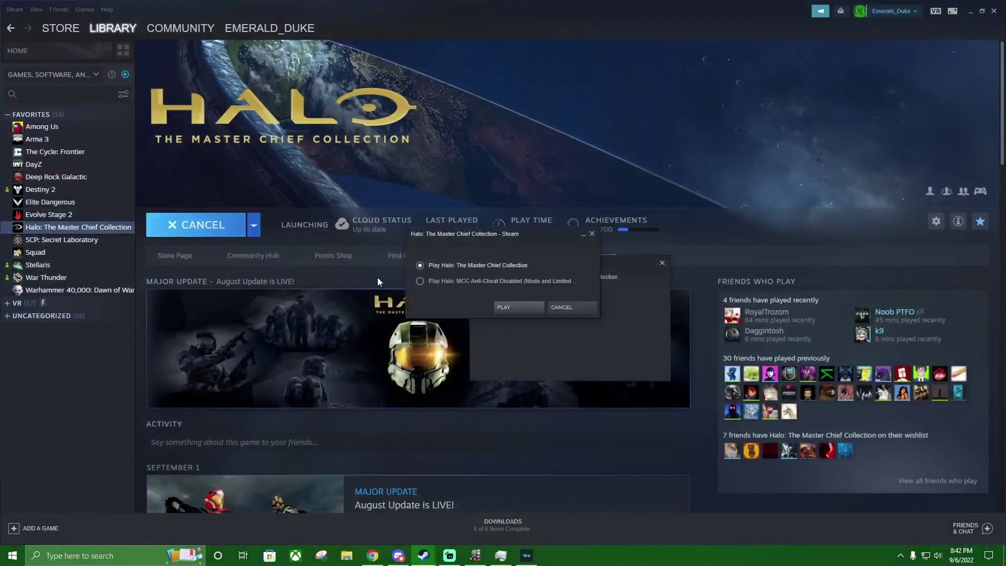
click(421, 281)
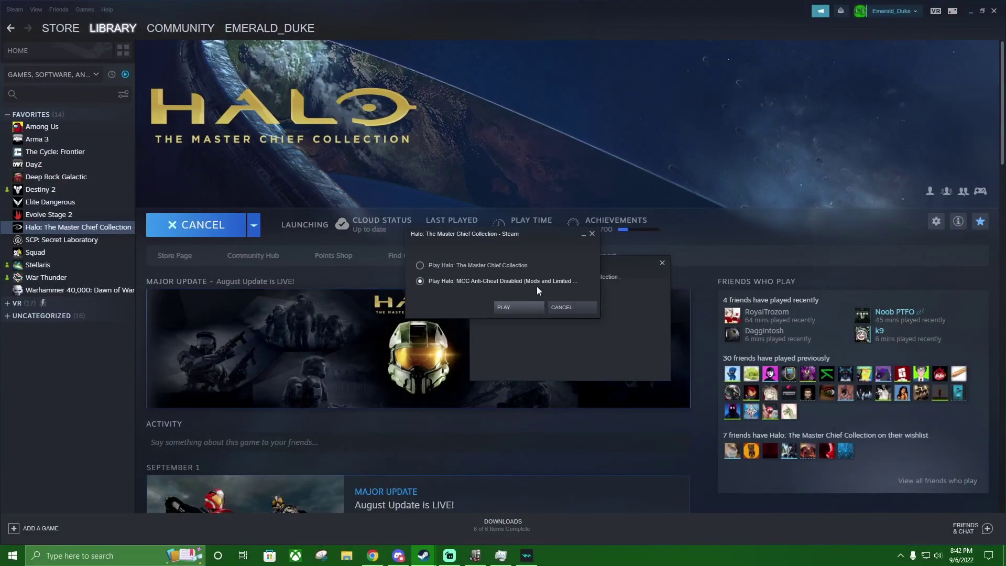
click(503, 307)
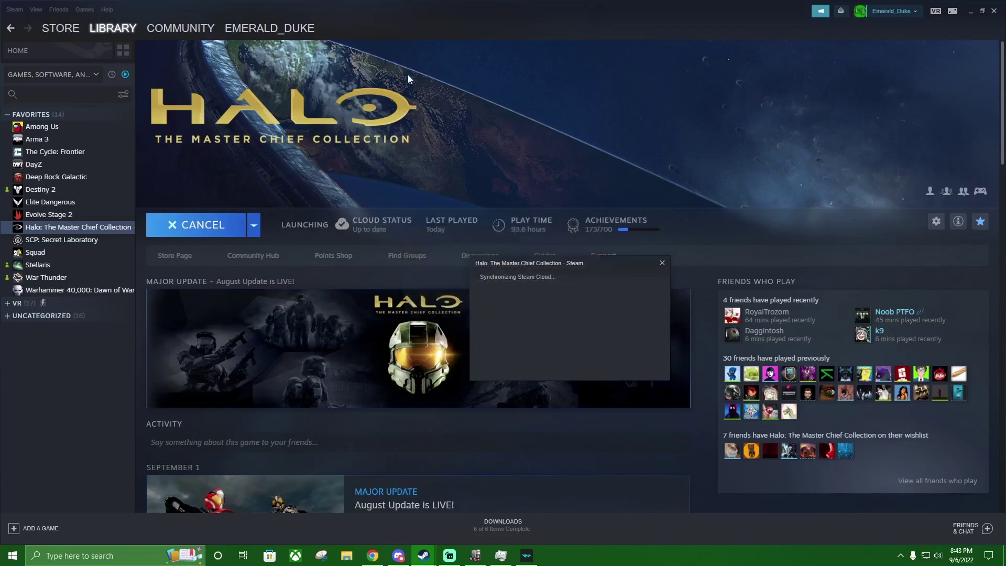
drag(503, 10, 631, 78)
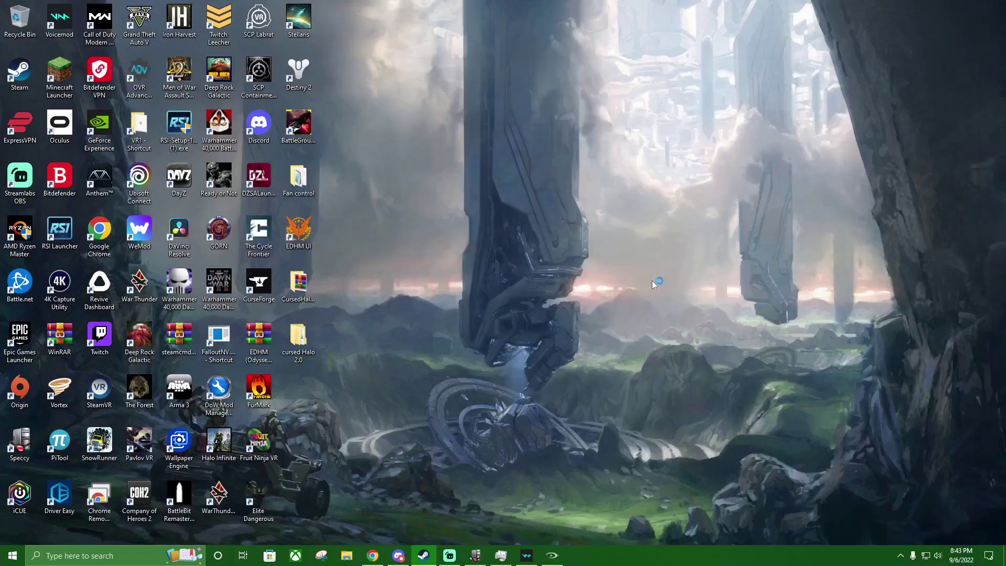
Select the Halo mission in the Halo: CE Anniversary campaign.
key(Down)
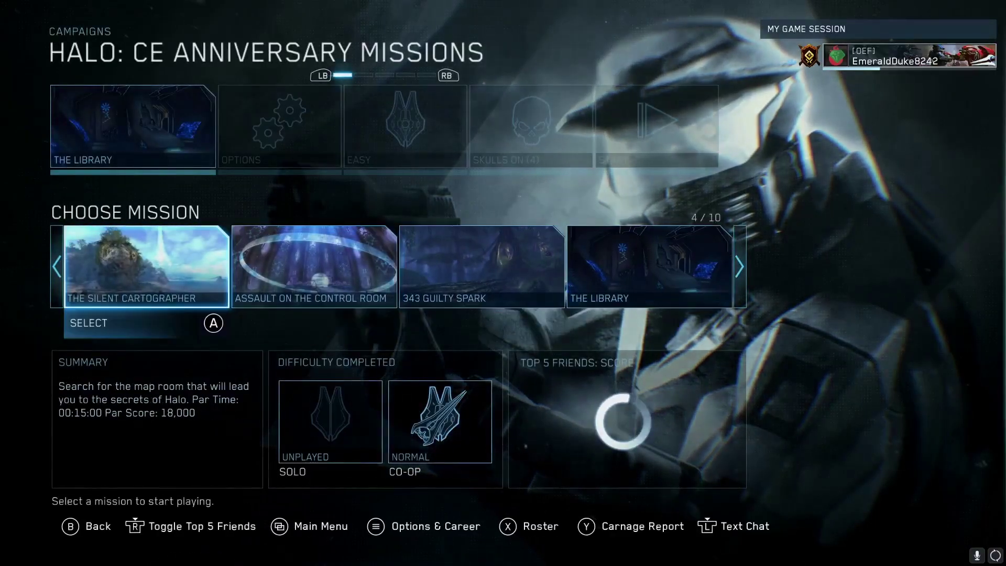
key(Left)
key(Left)
key(Left)
key(Right)
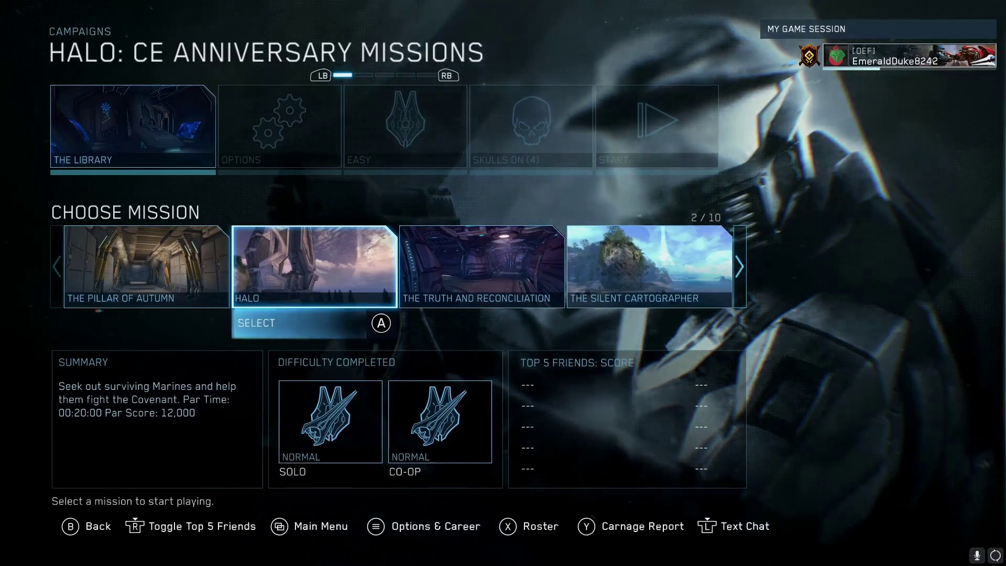
key(Return)
Review the campaign options (classic visuals and music) and accept them.
key(Up)
key(Up)
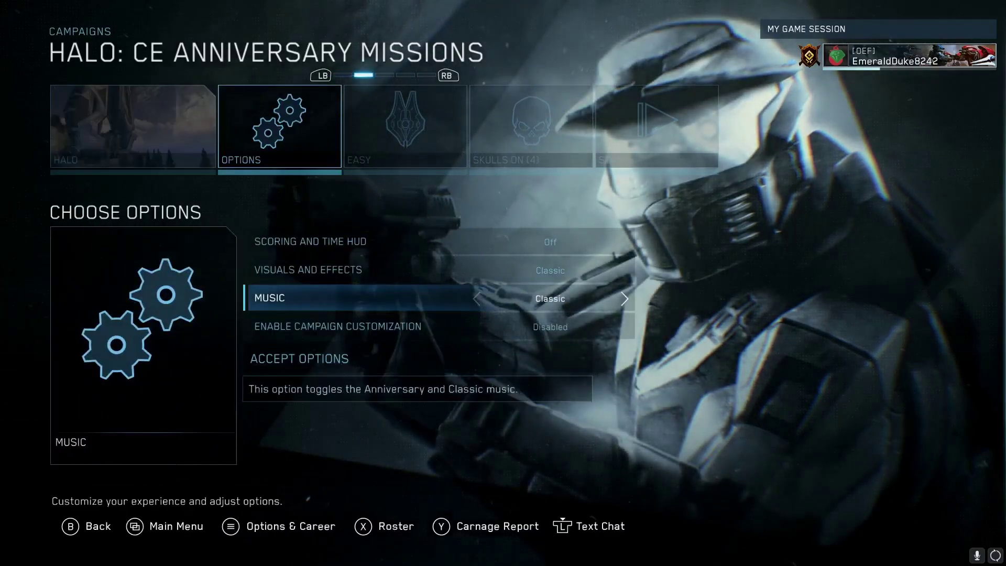
key(Up)
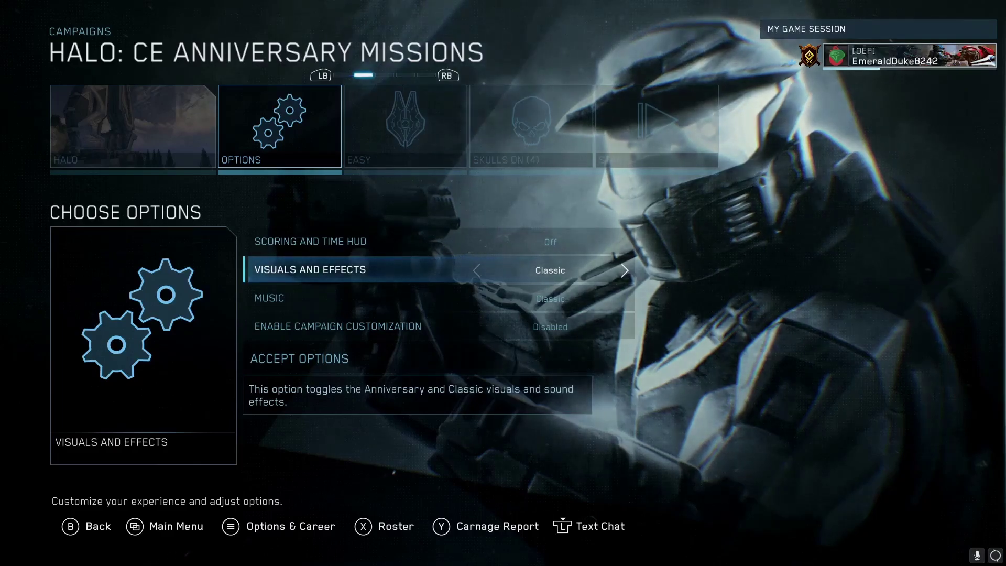
key(Down)
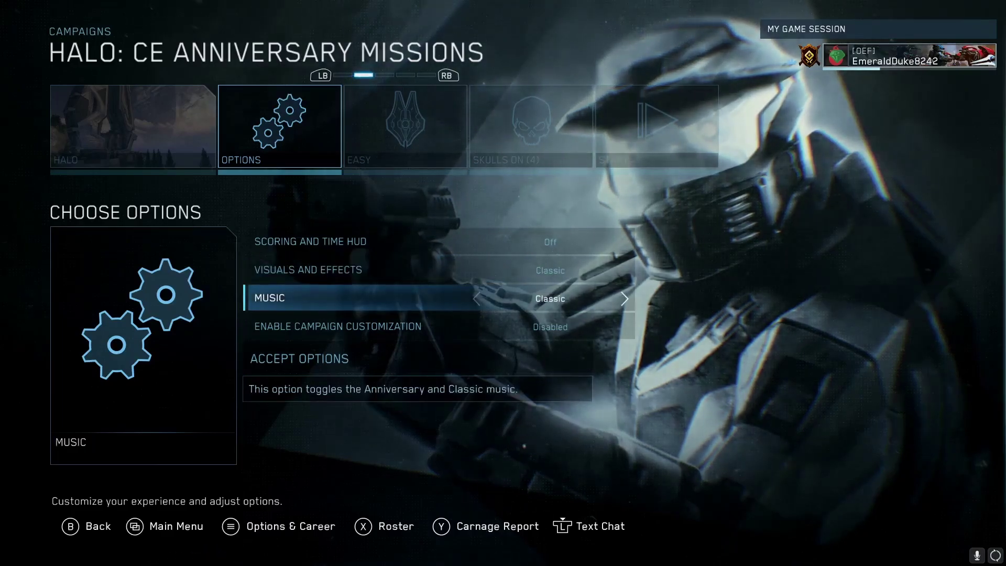
key(Down)
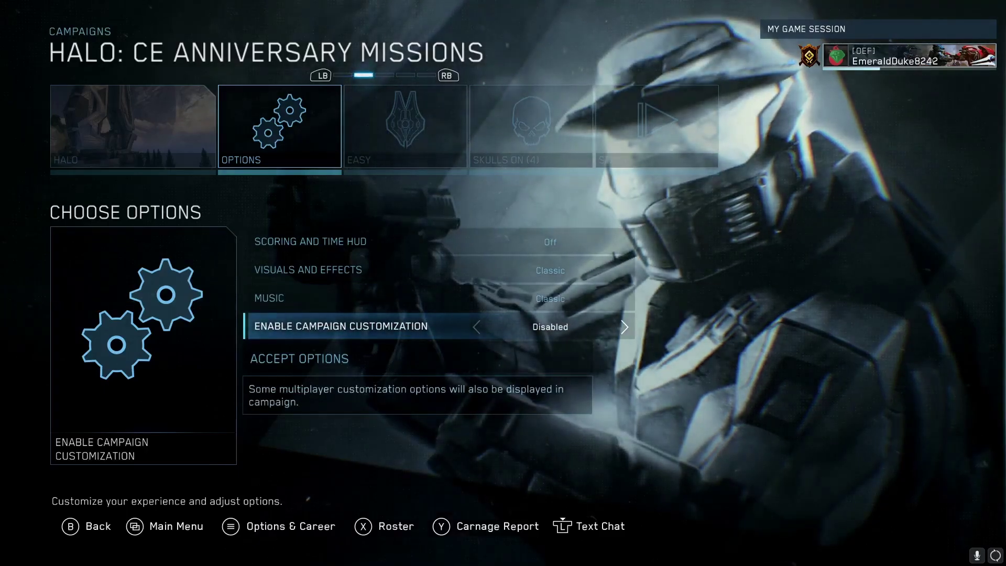
key(Down)
key(Return)
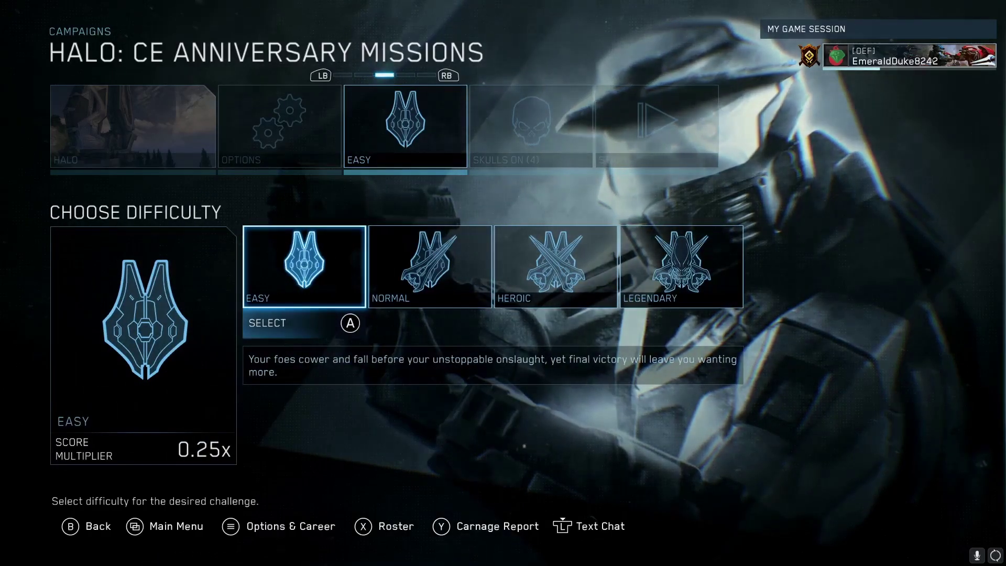
Browse the non-scoring skulls, previewing their effects and returning to Grunt Birthday Party.
key(Return)
key(Down)
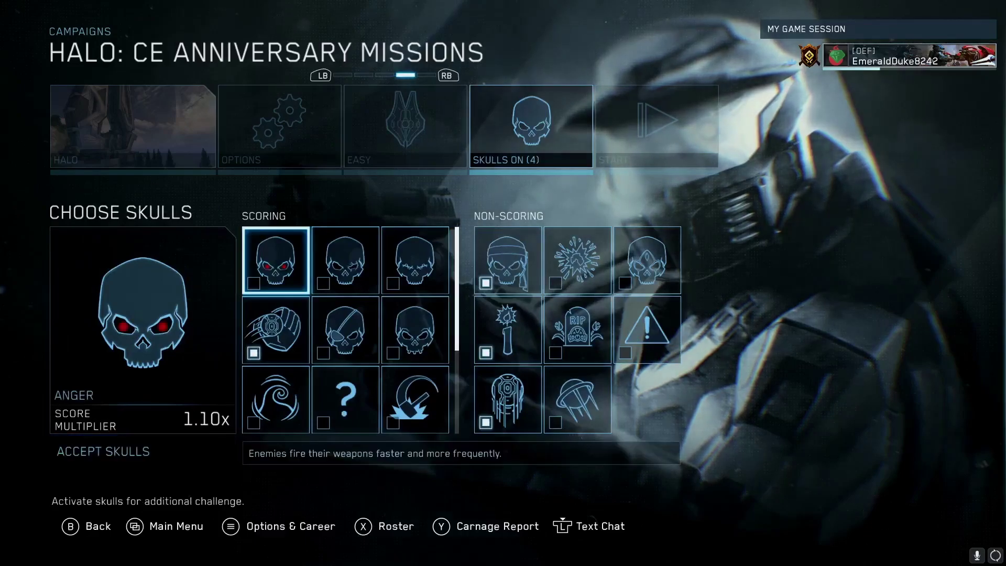
key(Right)
key(Right)
key(Right)
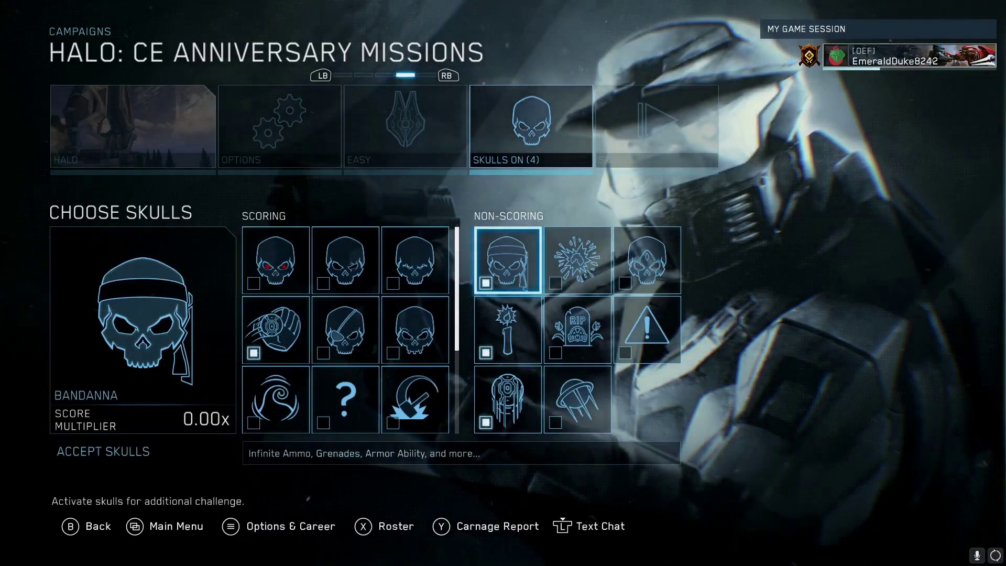
key(Down)
key(Down)
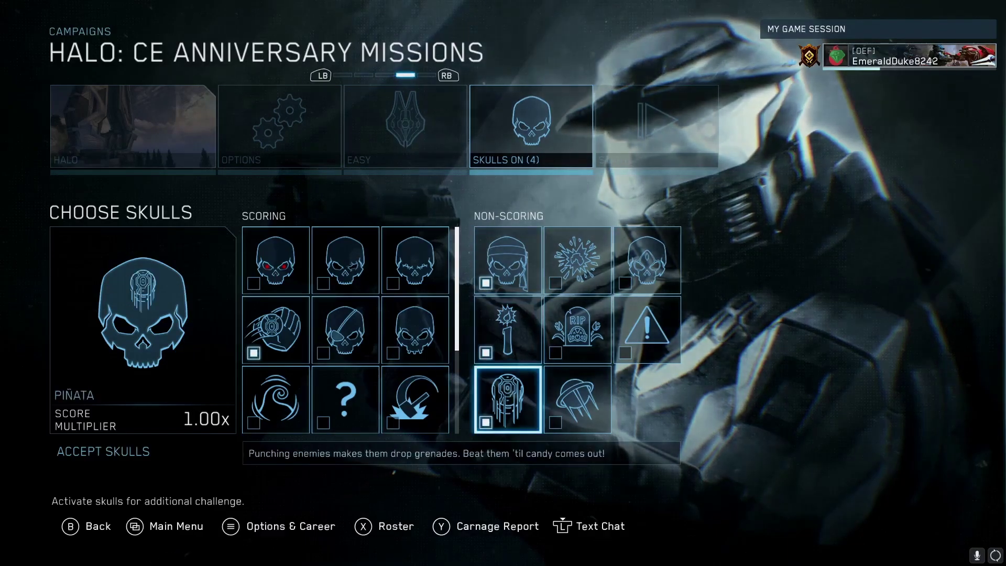
key(Up)
Accept the four skulls, dismiss the zero-multiplier warning, and confirm losing saved progress.
key(Return)
key(Return)
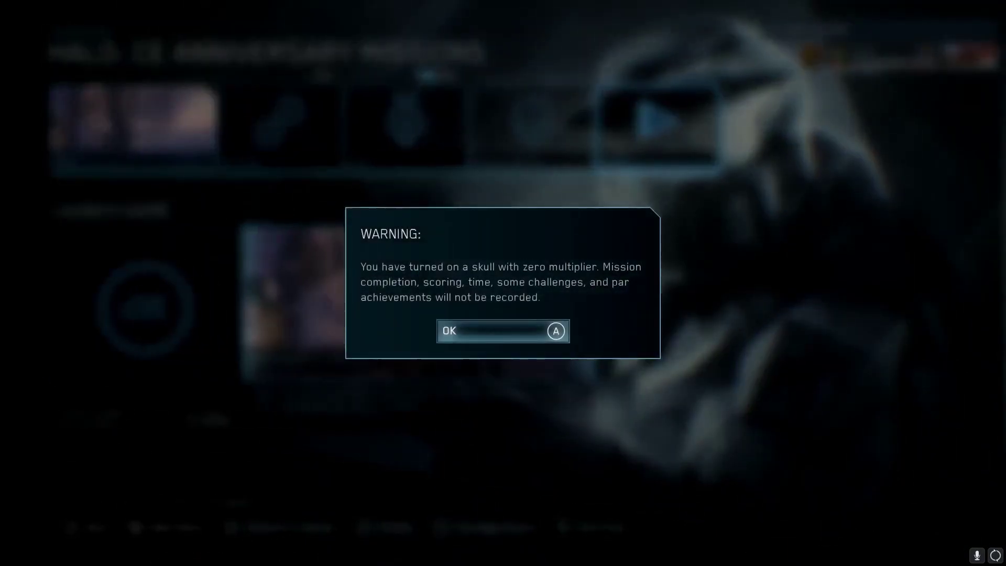
key(Return)
key(Return)
key(Left)
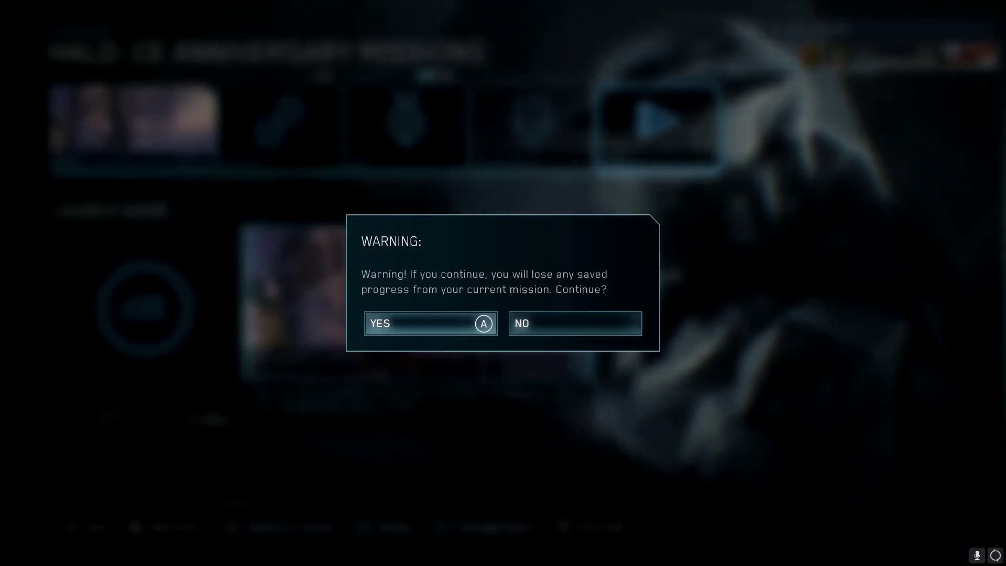
key(Return)
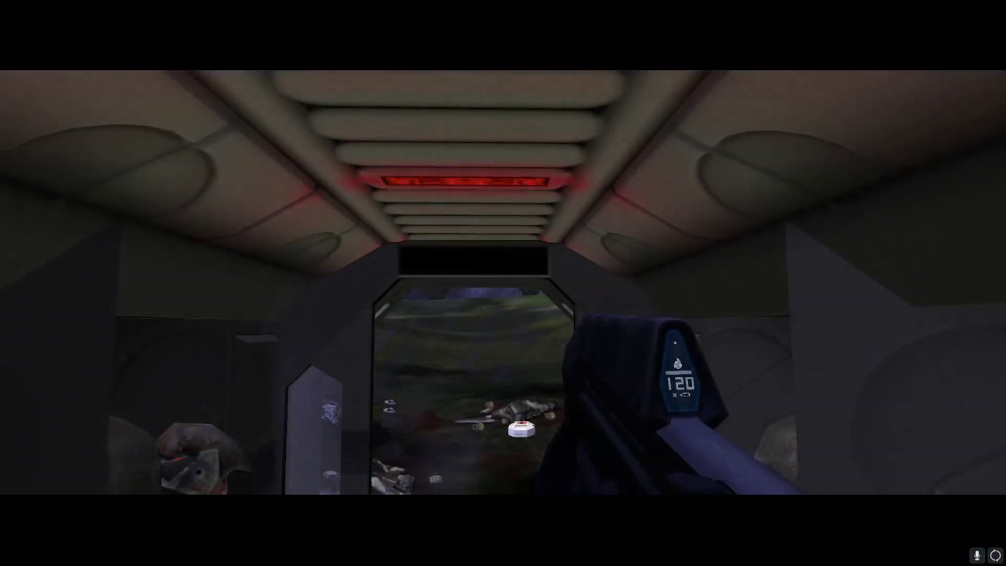
Walk out of the escape pod, fire a shot skyward, and reload the assault rifle.
key(w)
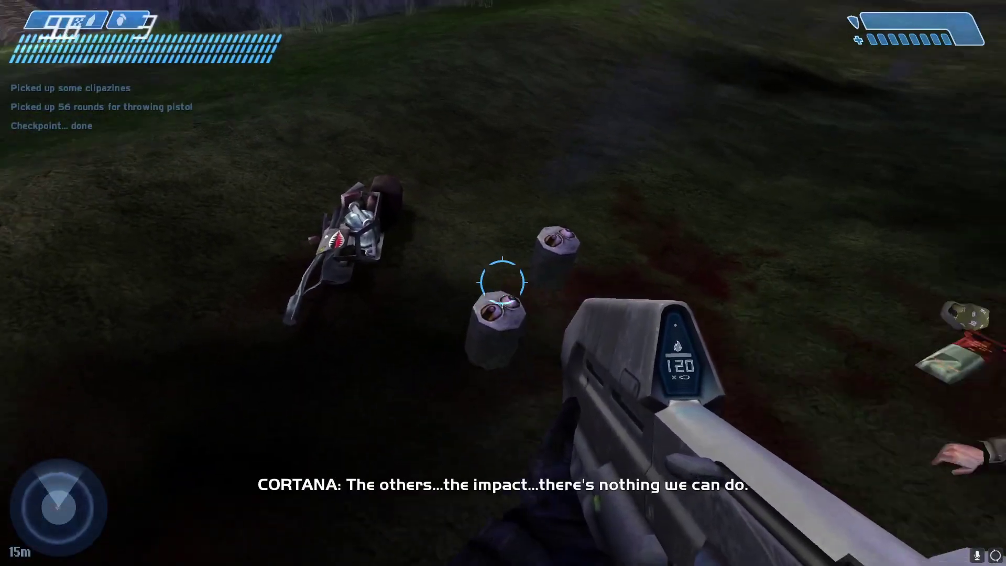
key(w)
key(w)
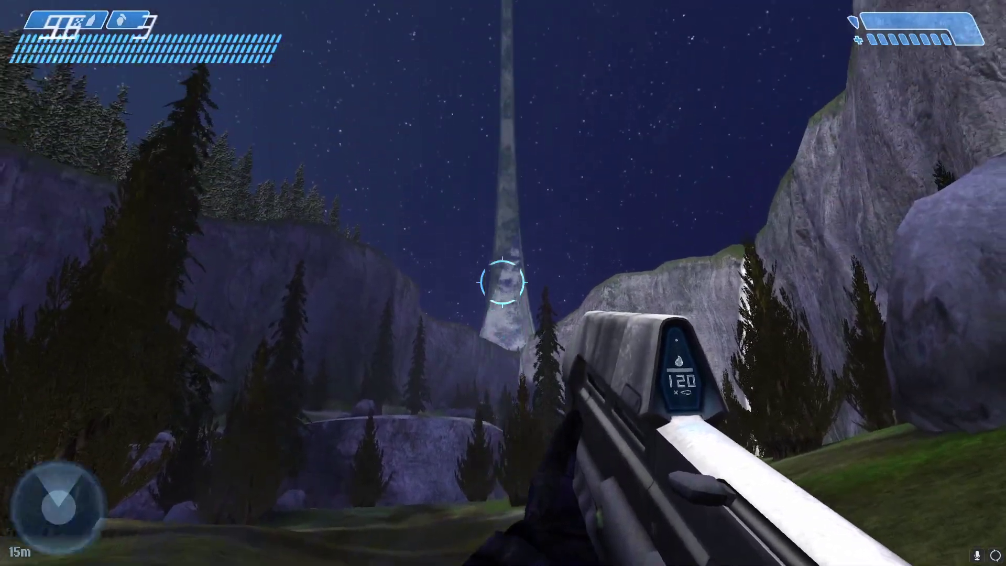
click(502, 283)
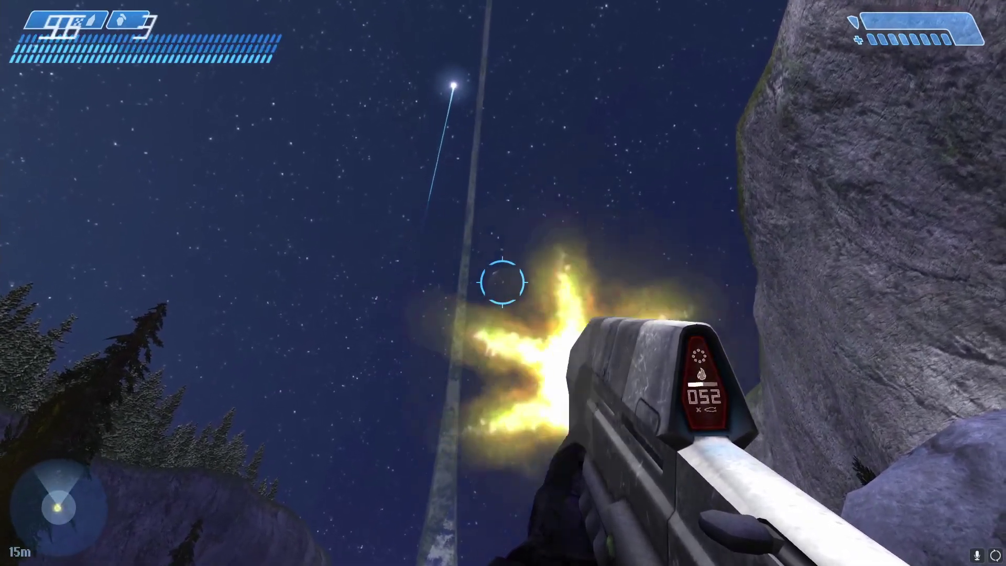
drag(503, 283, 503, 283)
key(r)
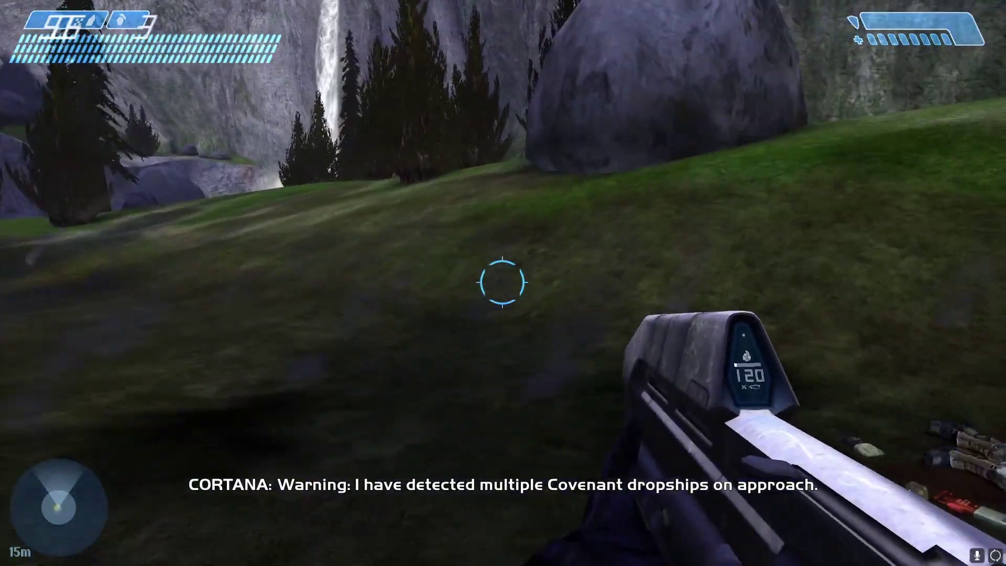
Advance across the valley toward the Elites near the crew and switch to the pistol.
key(w)
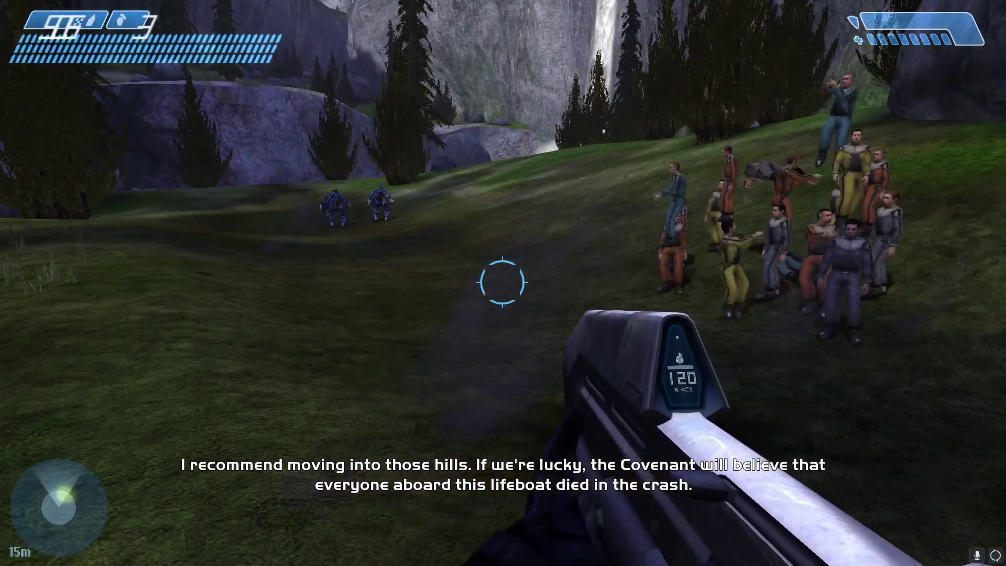
key(w)
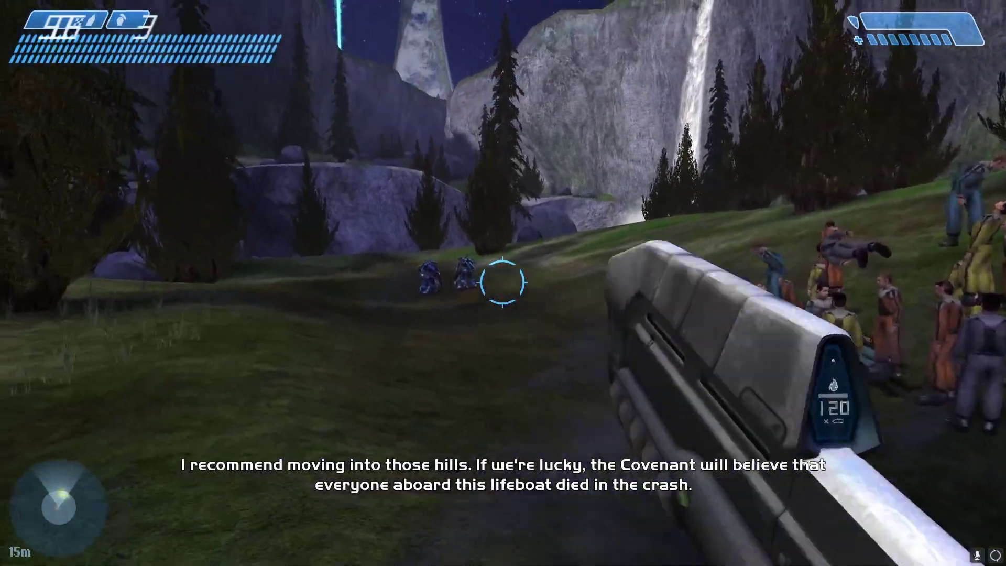
key(w)
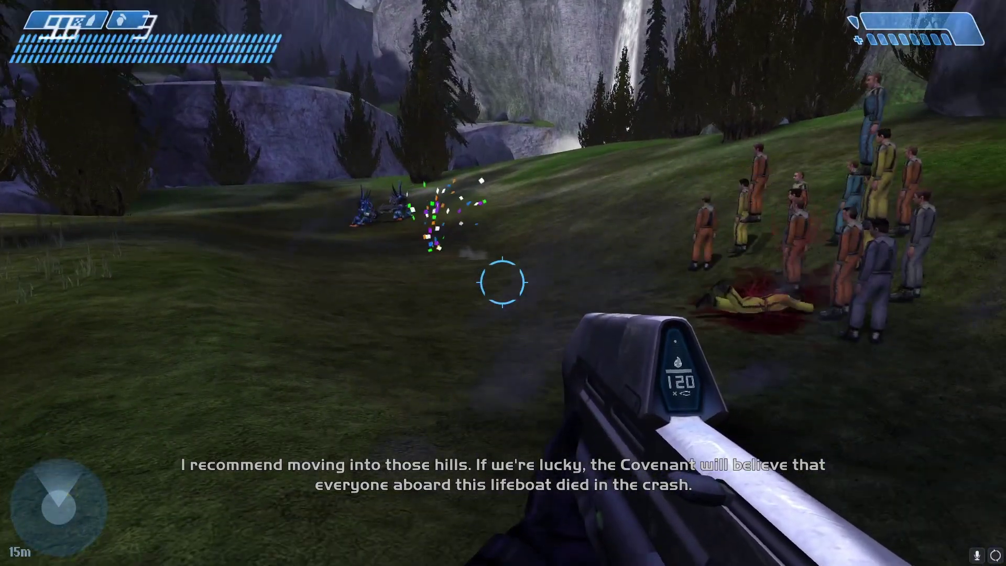
key(Tab)
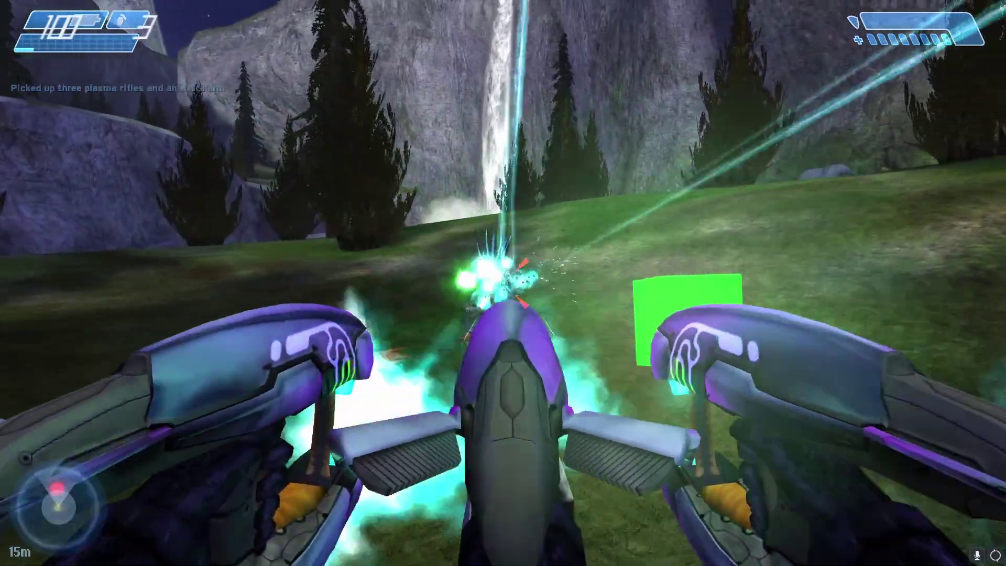
Drive the Ghost forward, aiming and firing plasma at the Elites.
drag(503, 284, 502, 236)
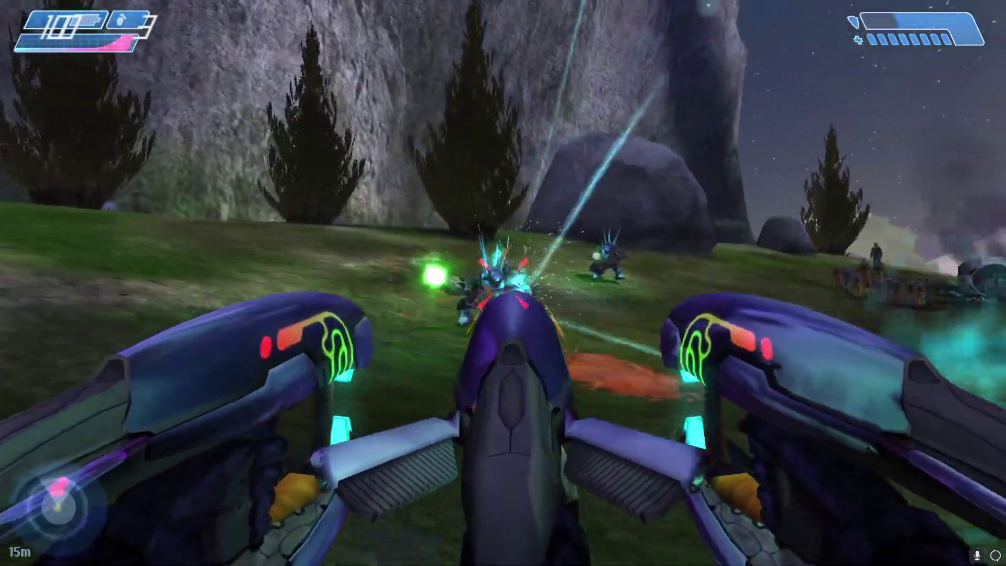
drag(503, 282, 597, 259)
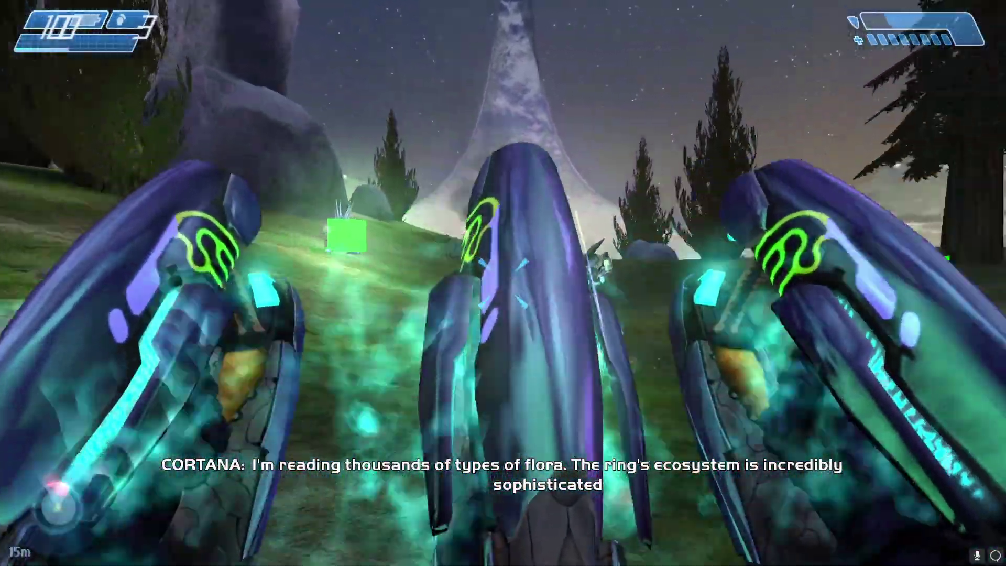
drag(503, 283, 409, 283)
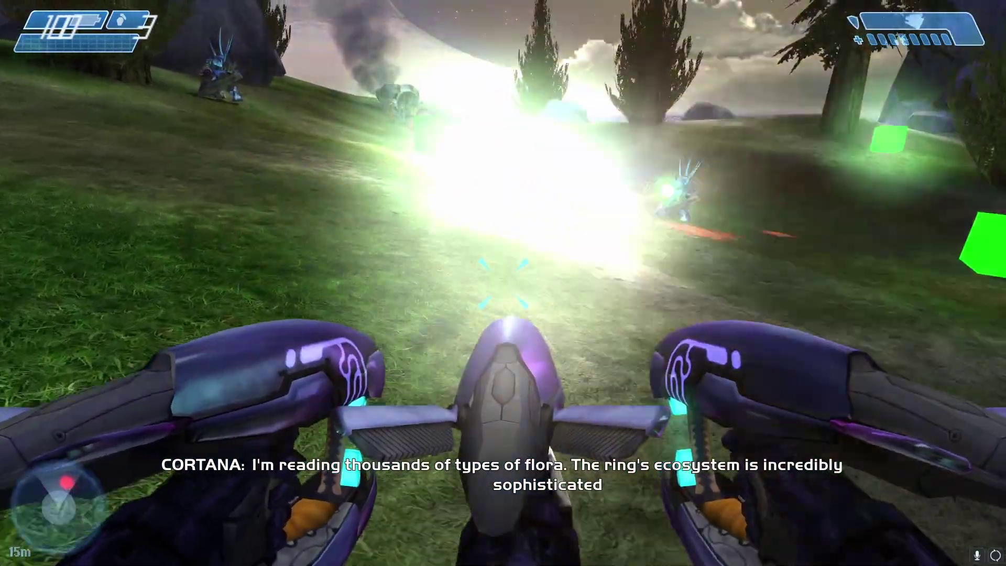
key(w)
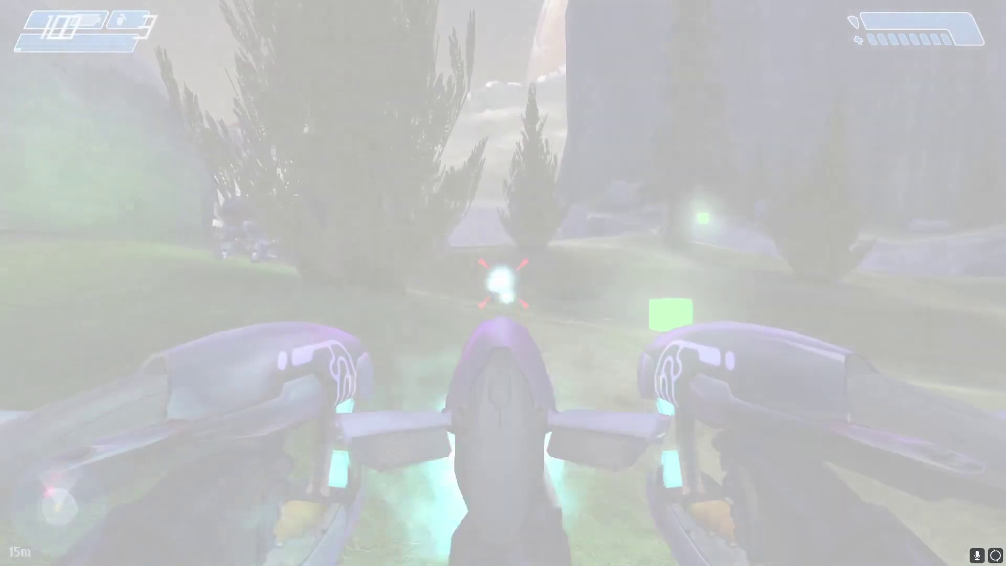
click(503, 283)
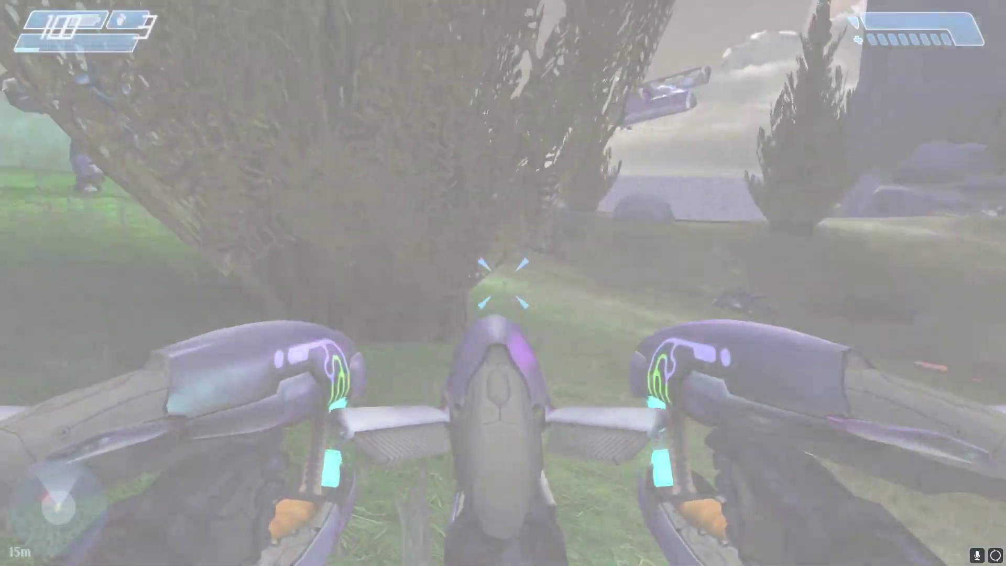
drag(503, 284, 393, 282)
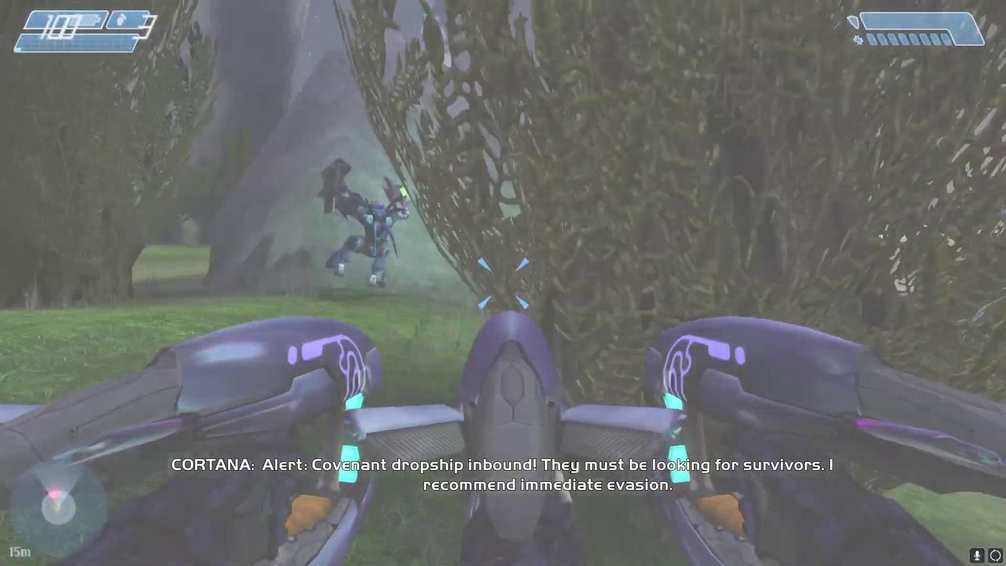
click(503, 283)
click(503, 283)
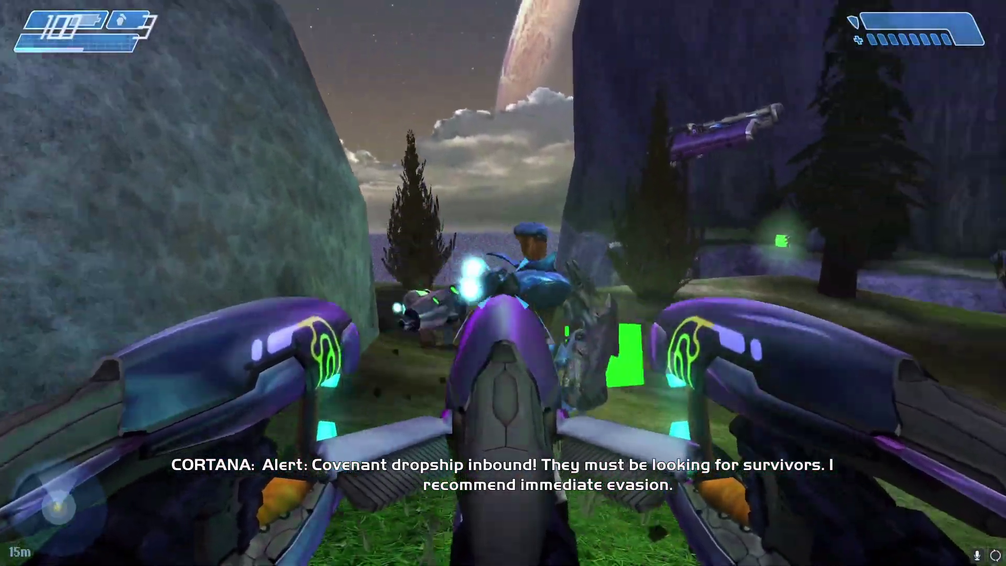
Steer past the marines and the dead Elite toward the crashed escape pod.
drag(503, 283, 354, 282)
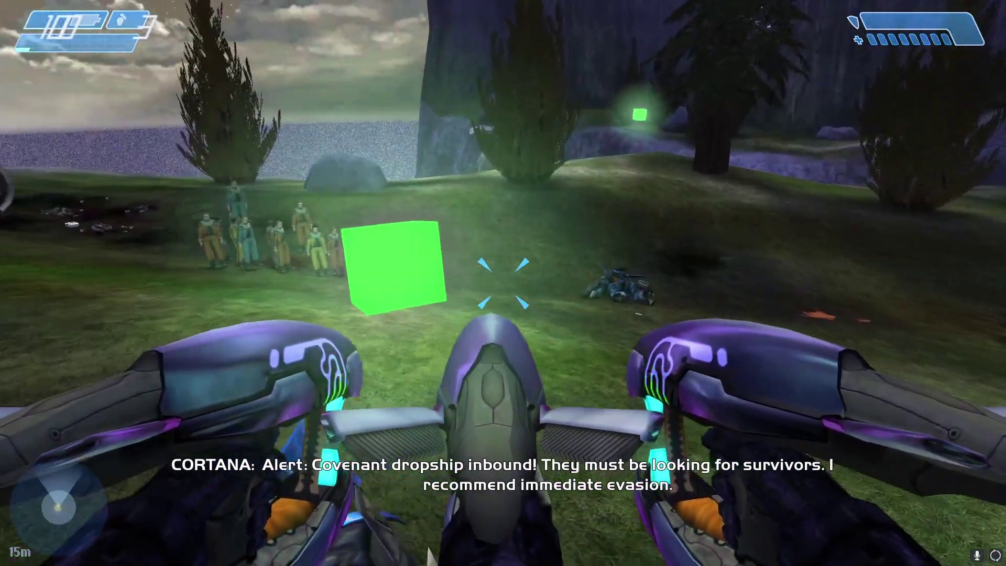
drag(503, 283, 409, 284)
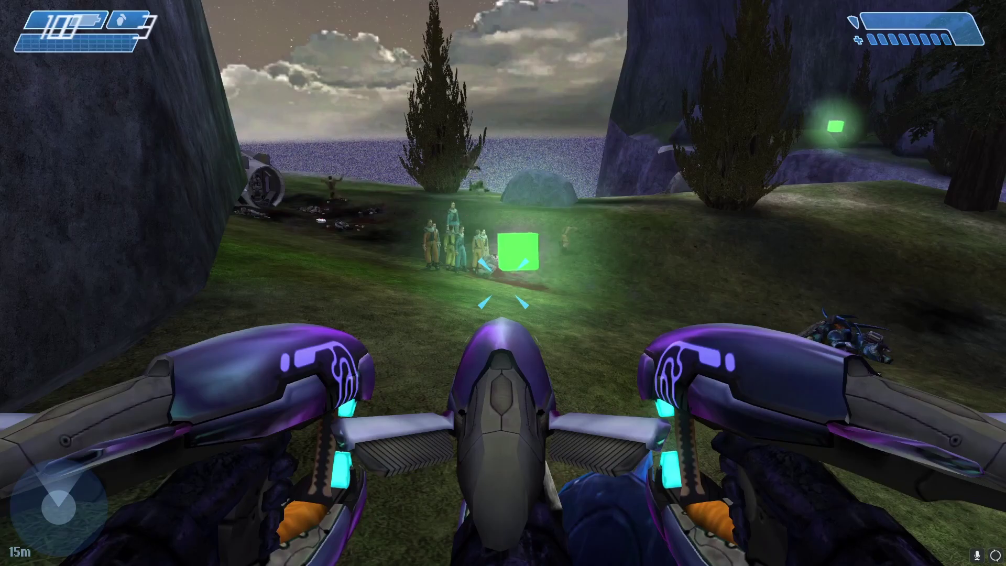
drag(503, 283, 409, 283)
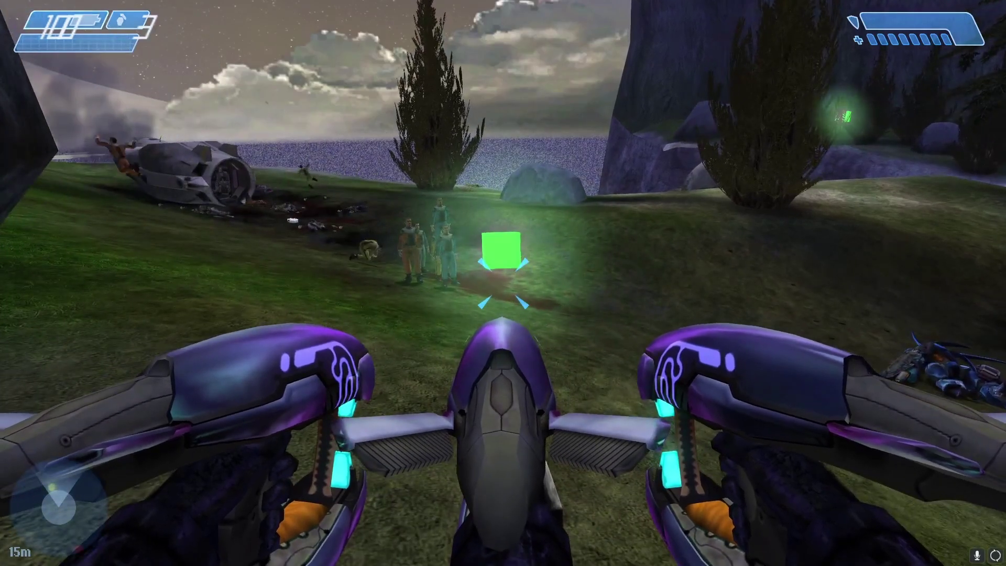
key(w)
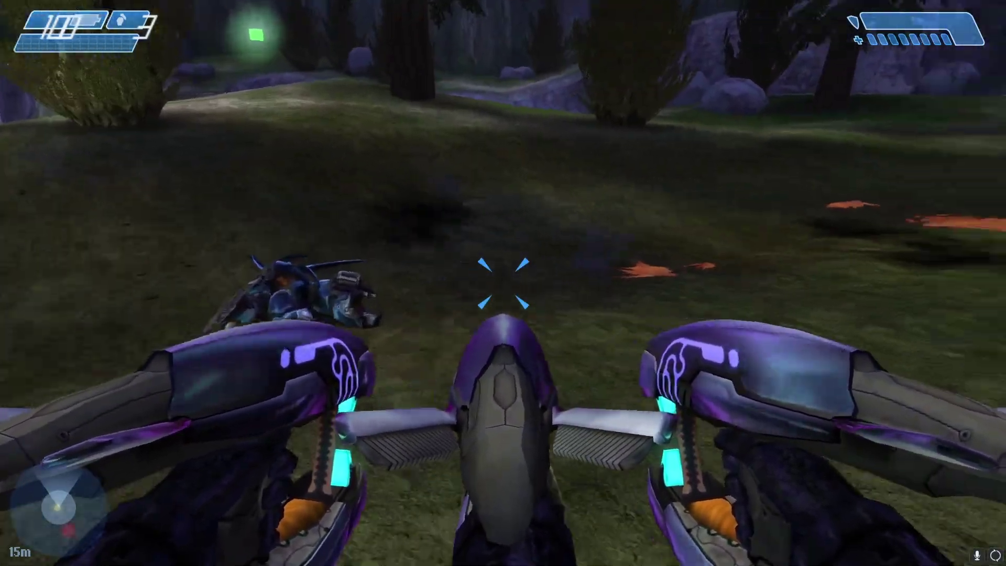
key(w)
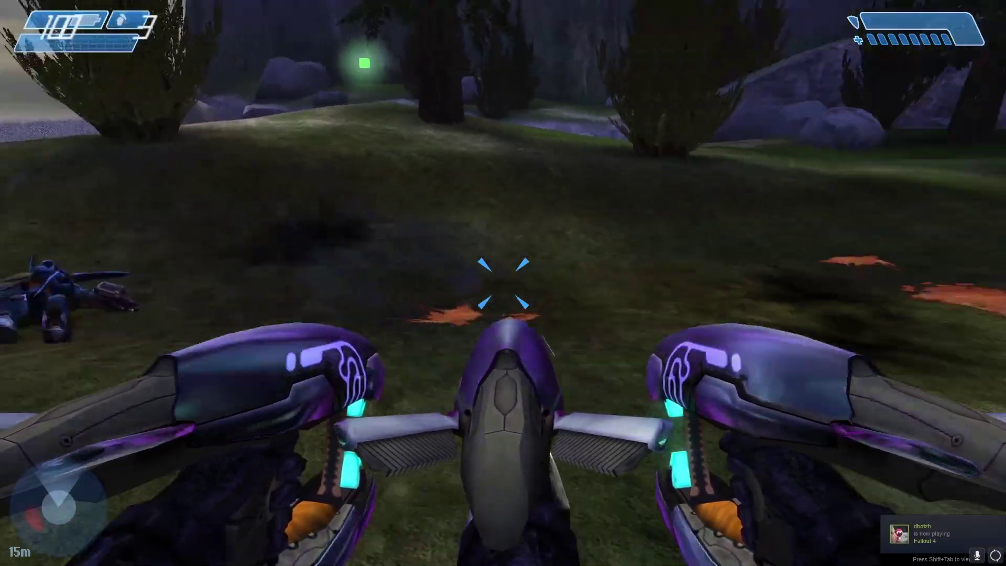
key(w)
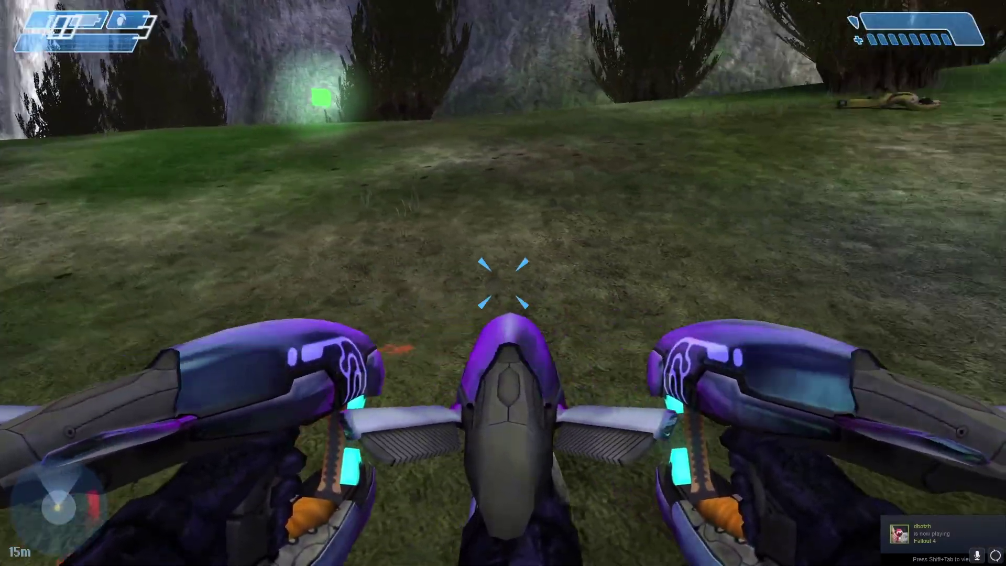
key(w)
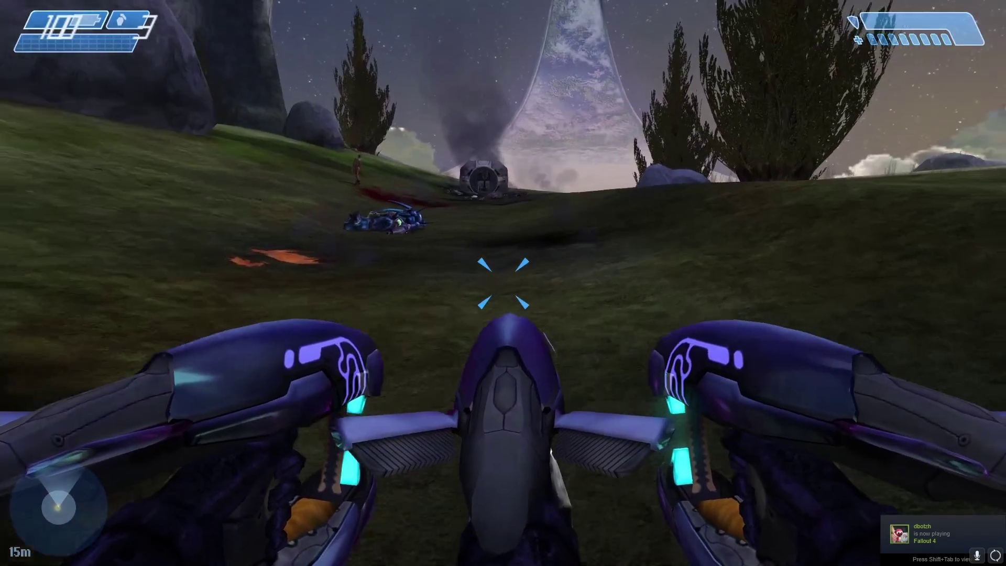
key(w)
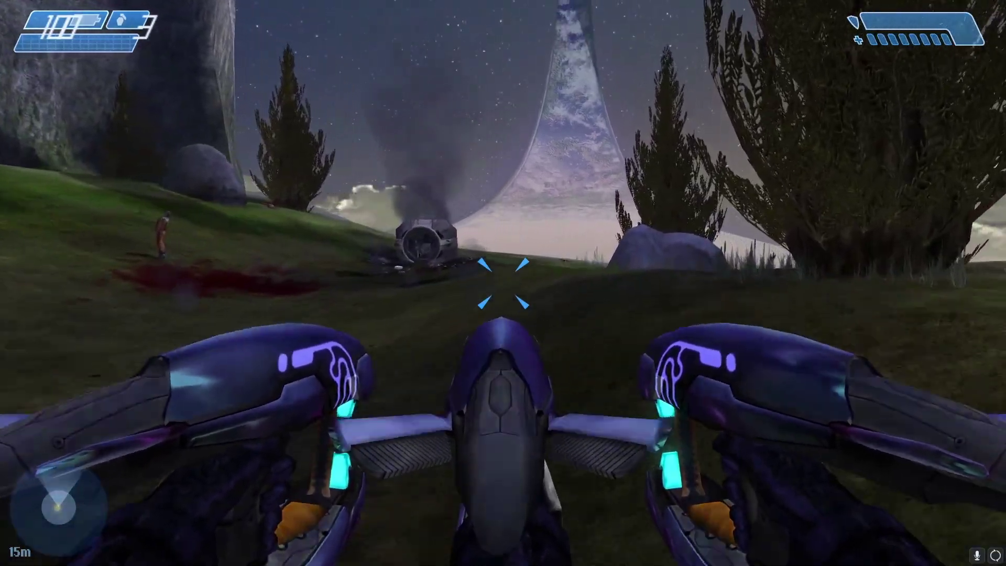
key(w)
key(w)
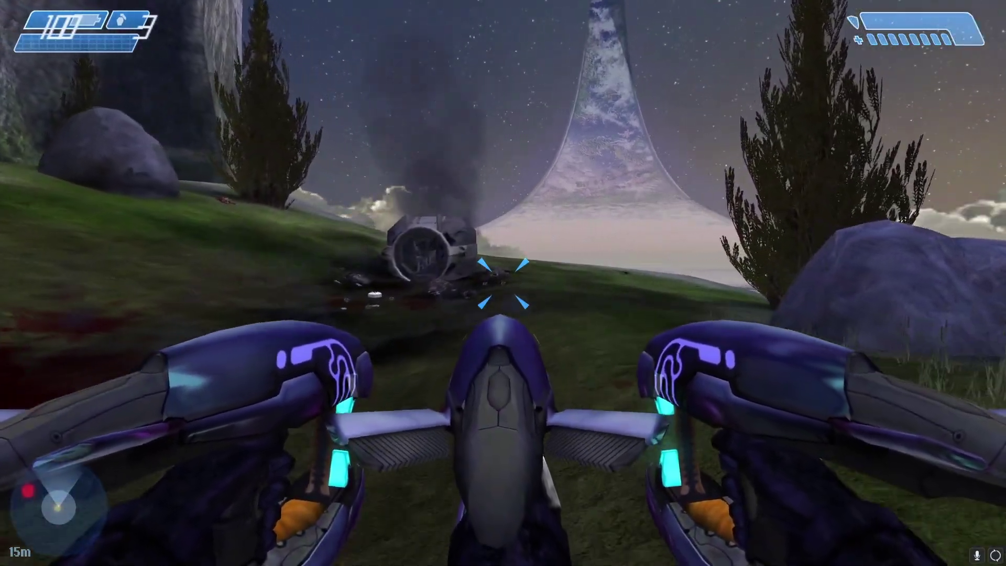
key(w)
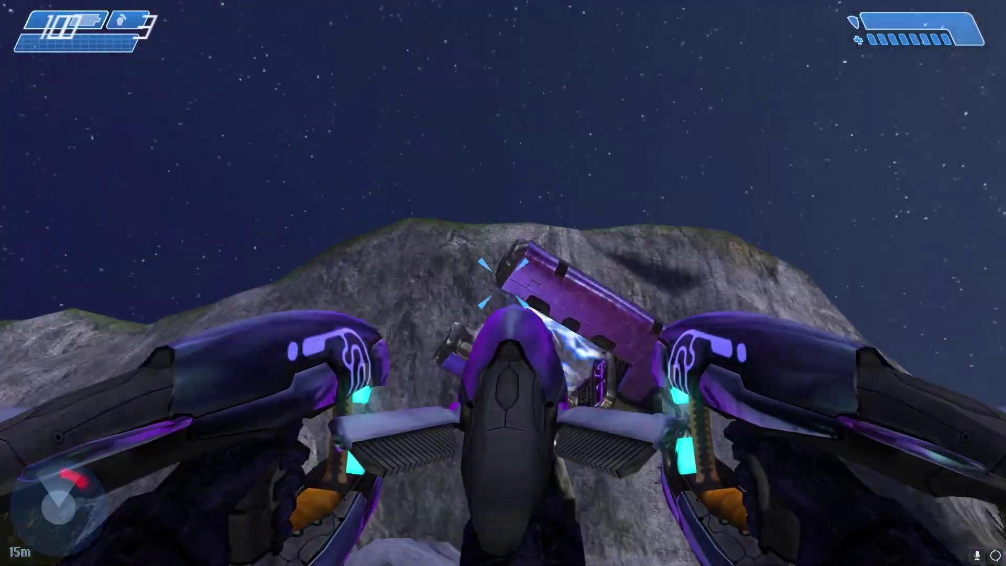